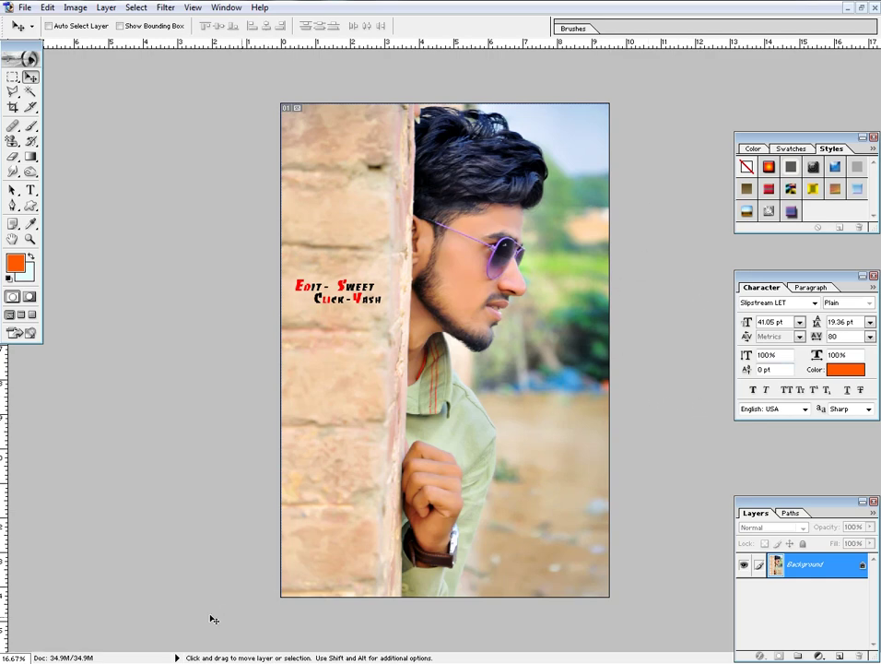
Step: Open A (9).psd from the Arts Photoshop folder in Photoshop and place its window beside the portrait photo
mouse_move(162, 661)
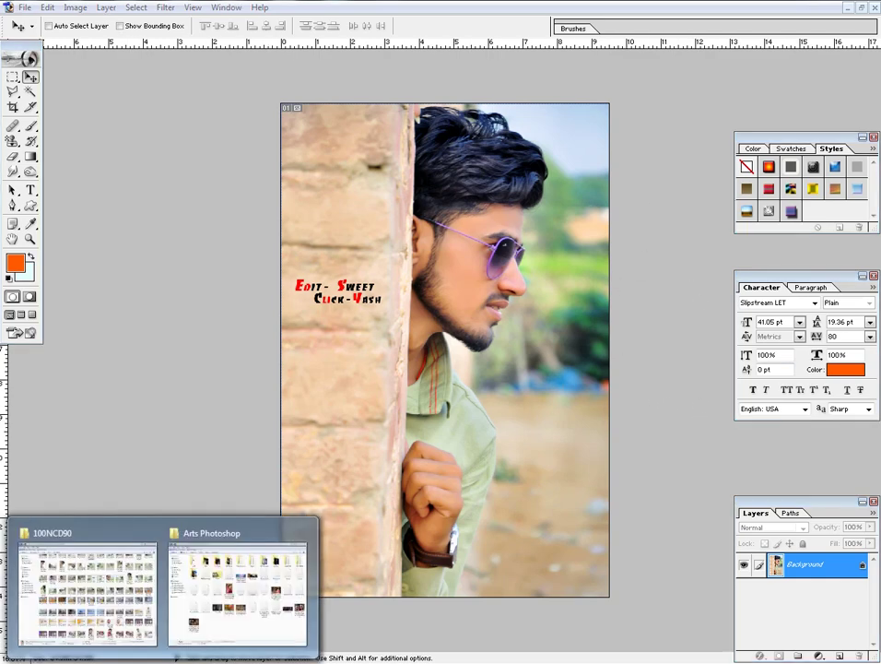
click(208, 604)
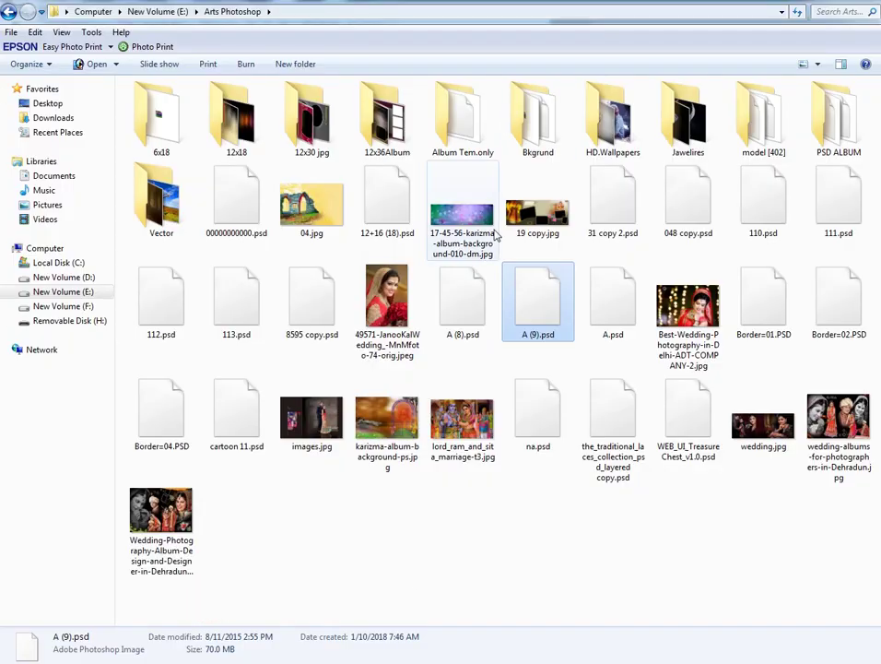
drag(539, 302, 346, 432)
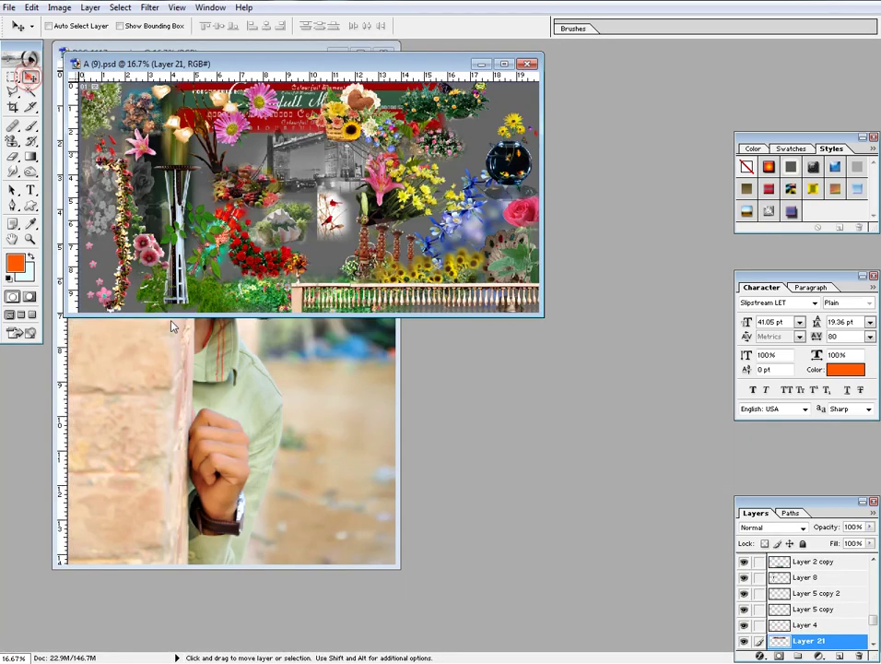
drag(225, 63, 422, 70)
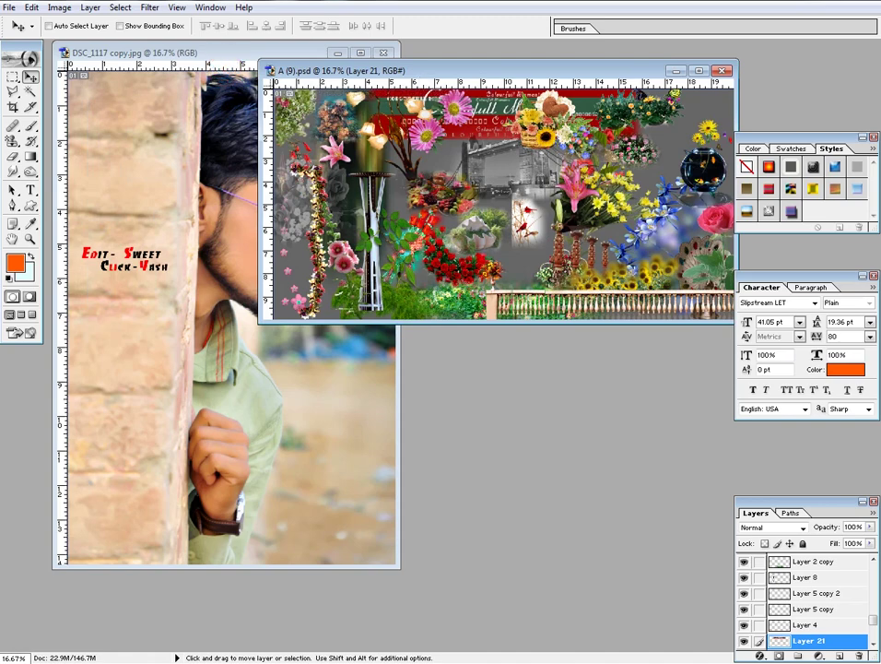
Step: Copy the blue flowers on Layer 16 of A (9).psd into the DSC_1117 copy.jpg portrait
right_click(636, 238)
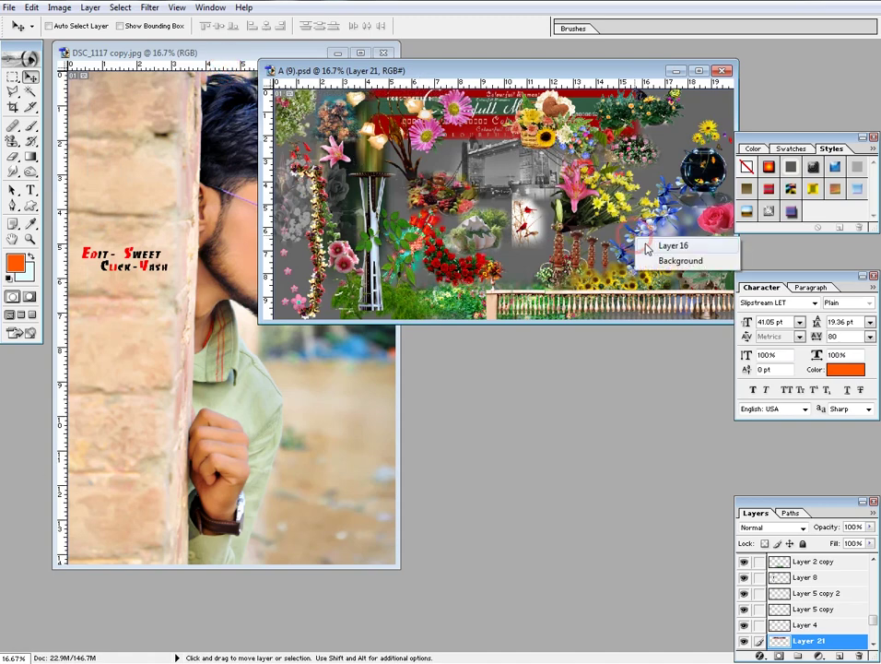
click(657, 245)
drag(656, 244, 237, 378)
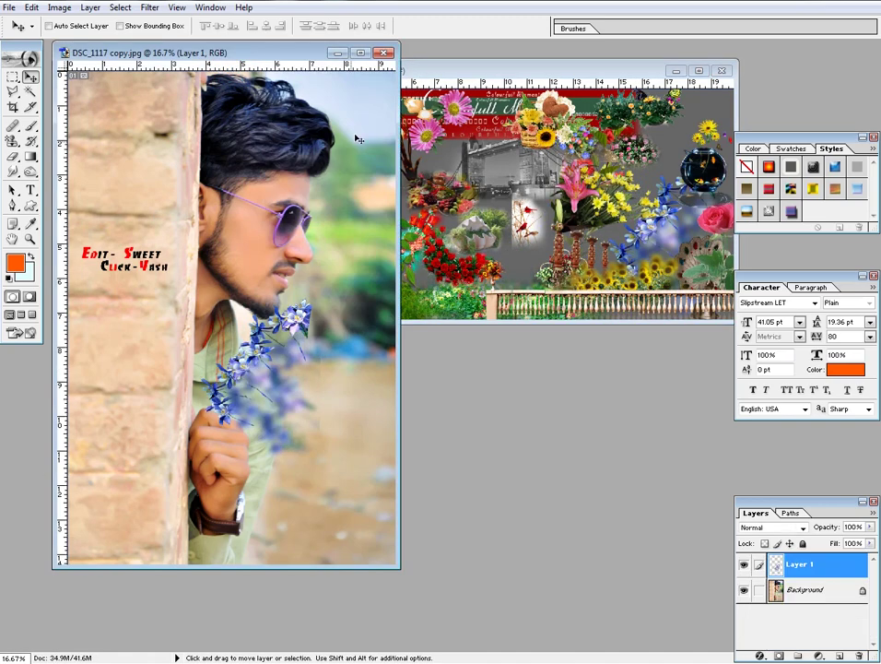
Step: Scale the blue flowers to about 307%, rotate them about 120.5°, and place them over the lower part of the brick wall
click(361, 52)
key(ctrl+minus)
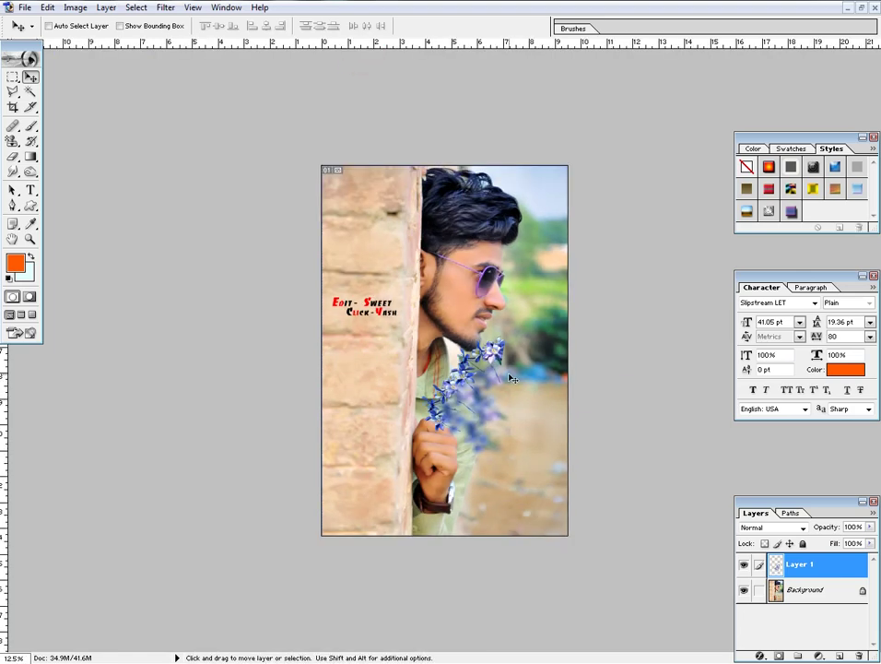
key(ctrl+t)
drag(511, 336, 602, 236)
drag(538, 469, 481, 546)
drag(609, 369, 572, 516)
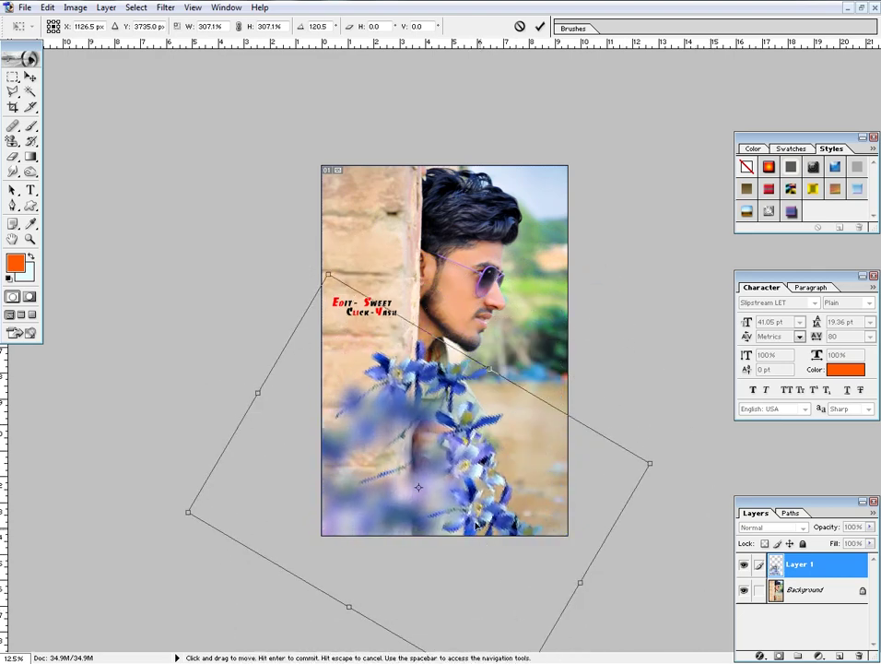
drag(470, 504, 359, 479)
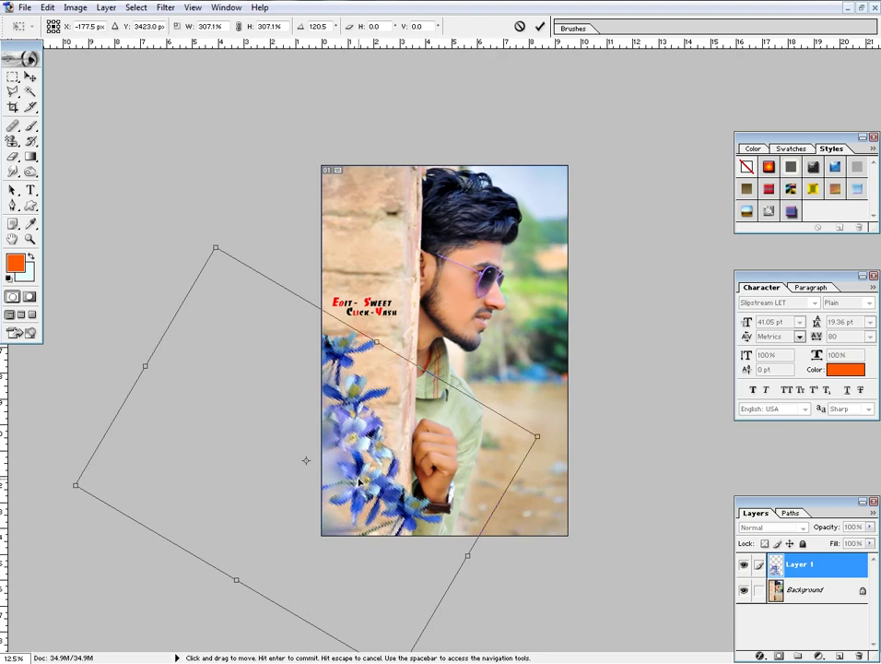
key(Return)
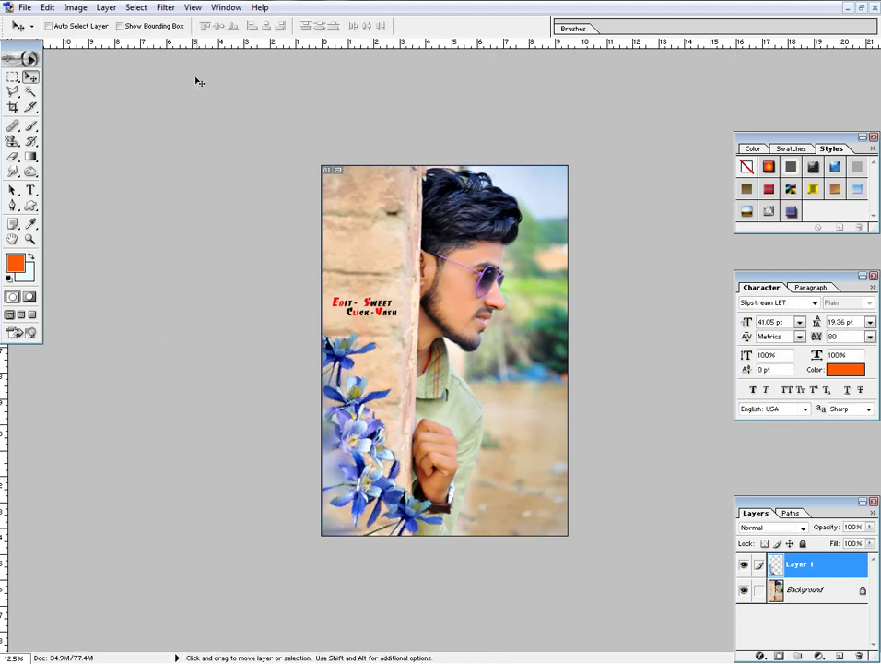
Step: Apply a Gaussian Blur with a radius of 79.6 pixels to the blue flower layer
click(164, 9)
mouse_move(185, 112)
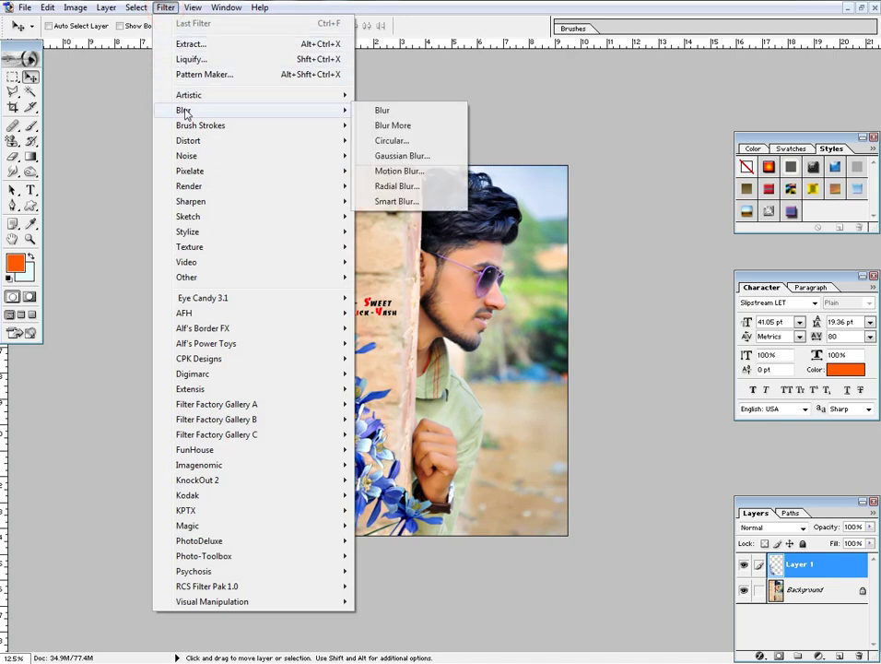
click(241, 110)
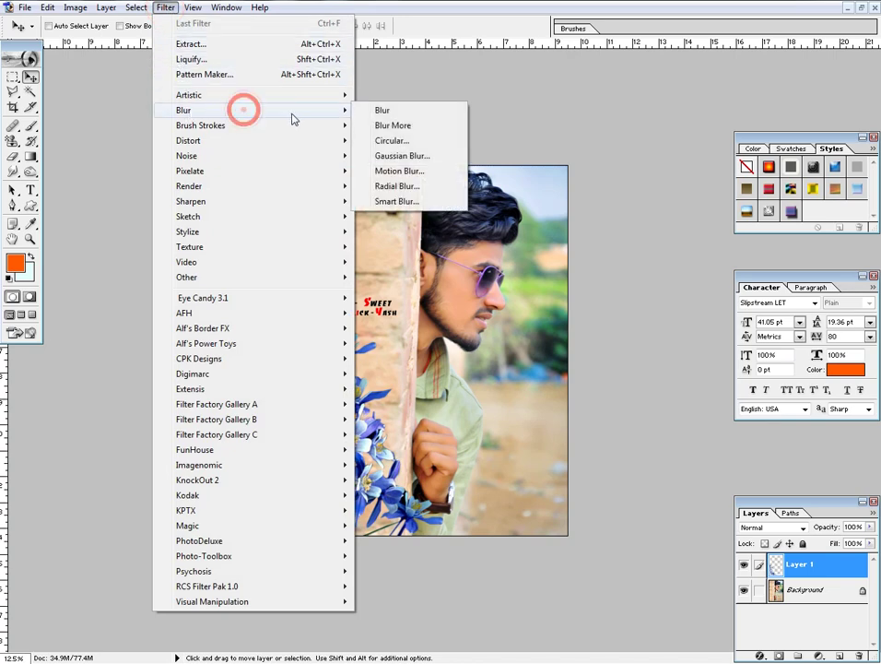
click(406, 156)
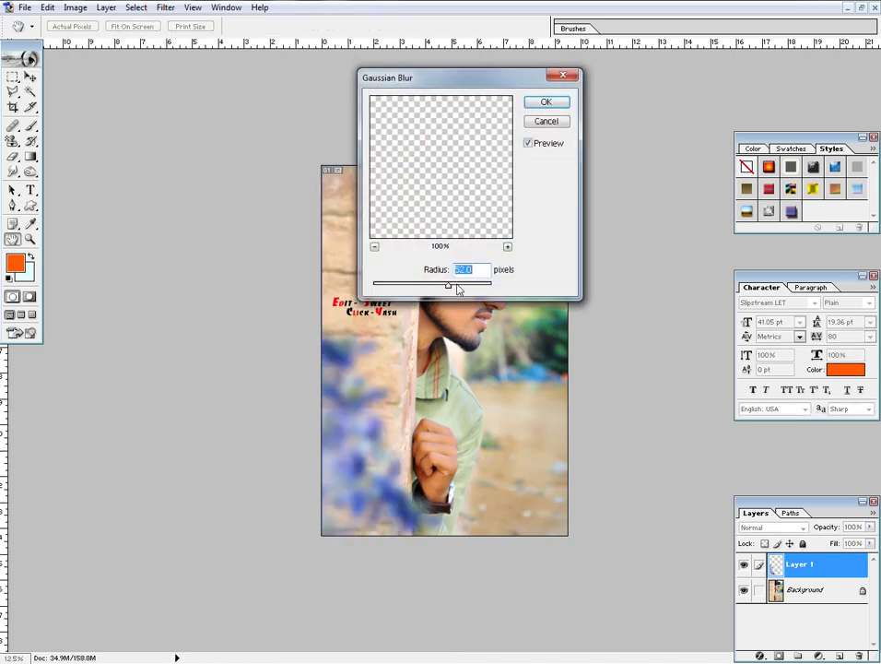
click(471, 288)
drag(460, 289, 467, 286)
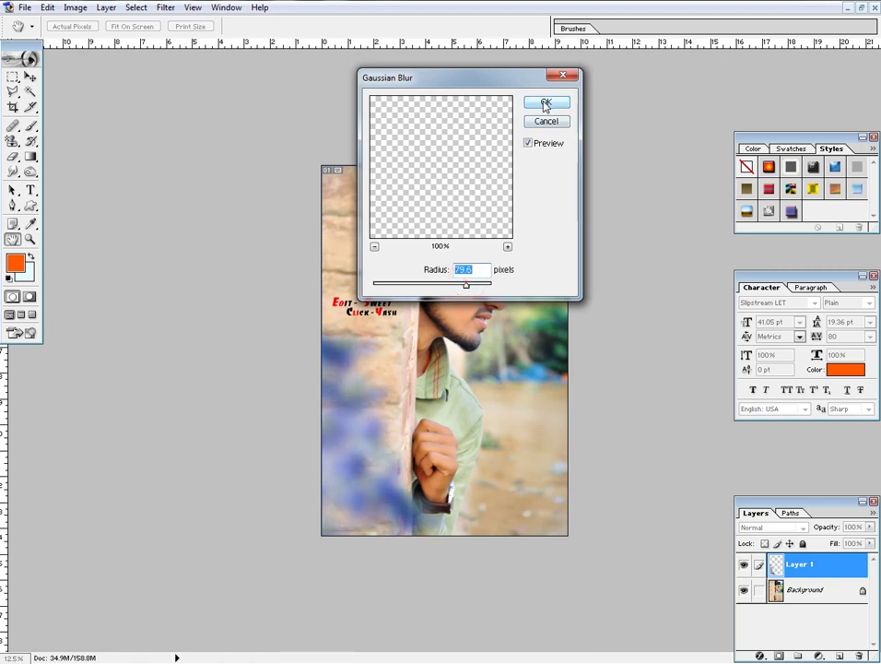
click(544, 104)
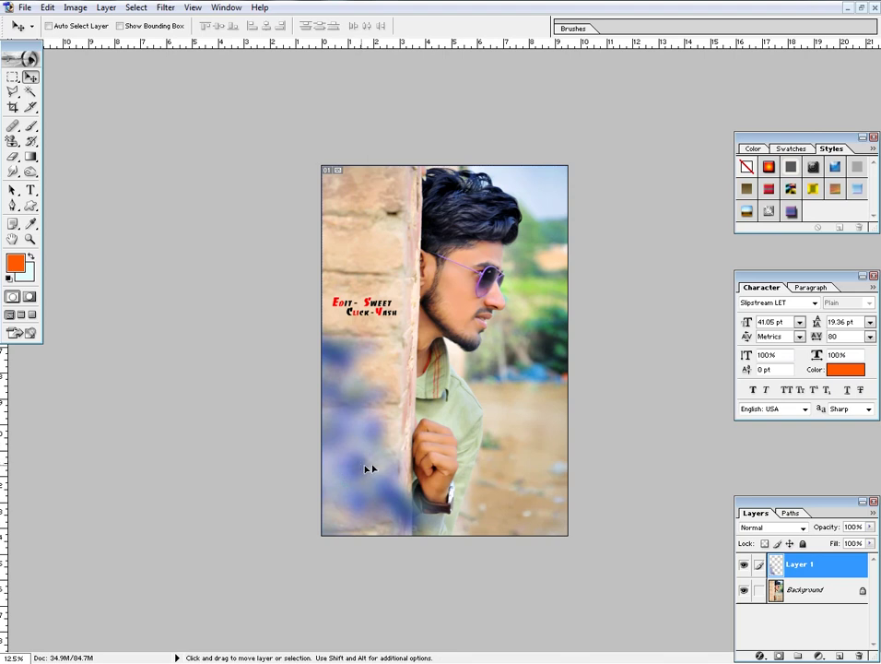
Step: Move the blurred flowers to the upper part of the brick wall and increase their saturation with Hue/Saturation
drag(369, 470, 378, 80)
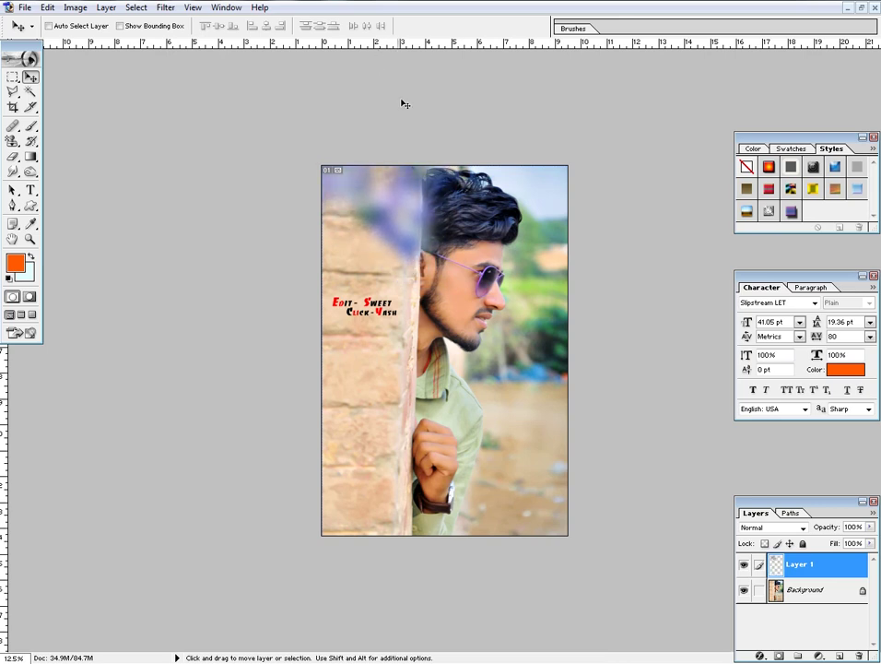
key(shift)
key(ctrl+u)
click(655, 266)
key(Return)
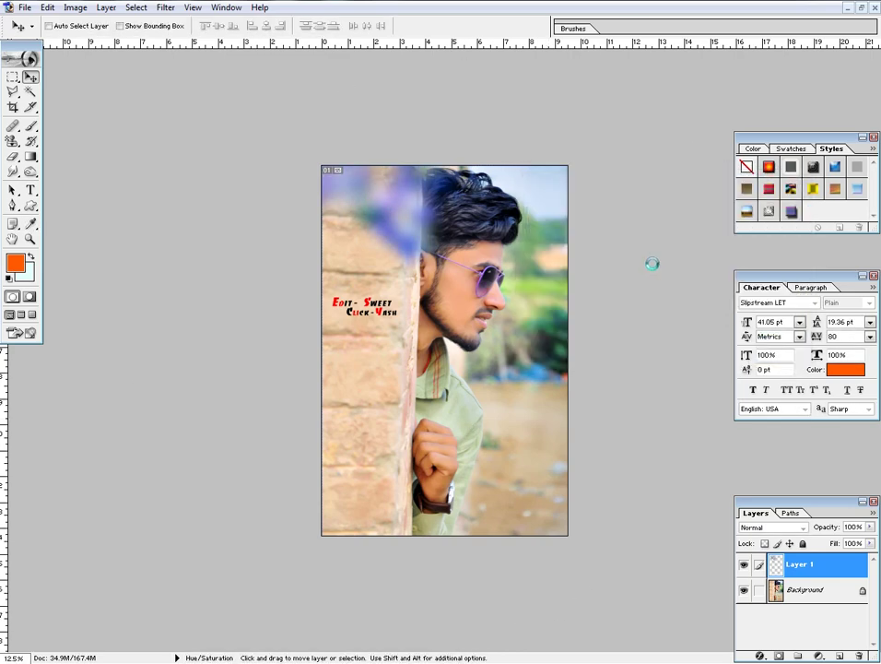
Step: Darken the blurred flowers and shift their midtones toward magenta with Variations
click(71, 9)
mouse_move(106, 44)
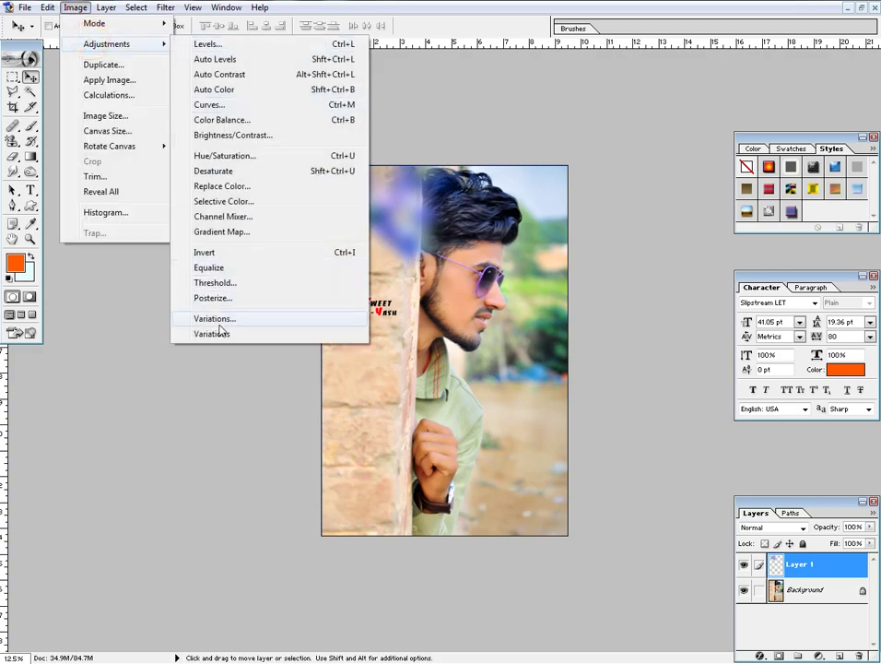
click(216, 319)
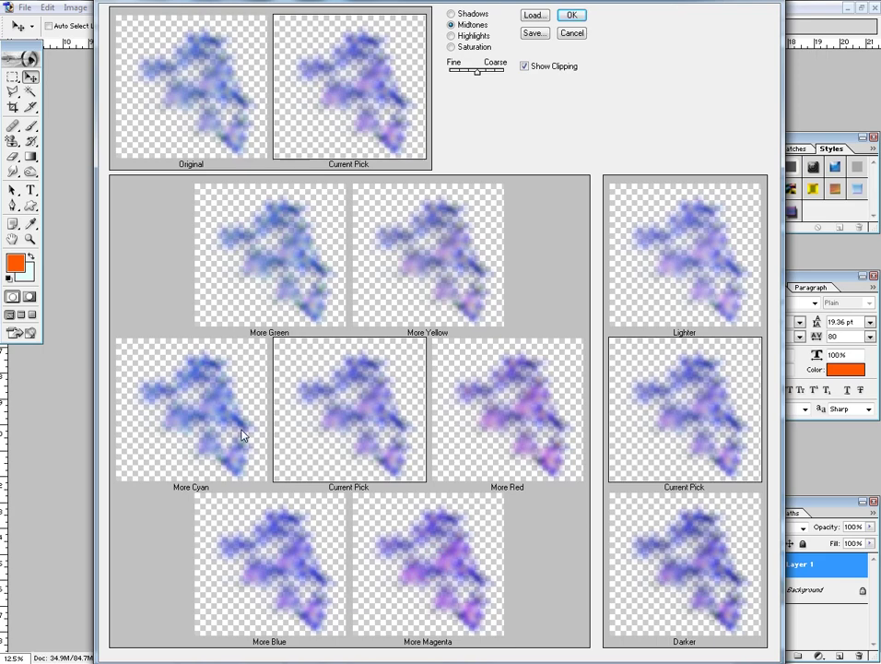
click(679, 570)
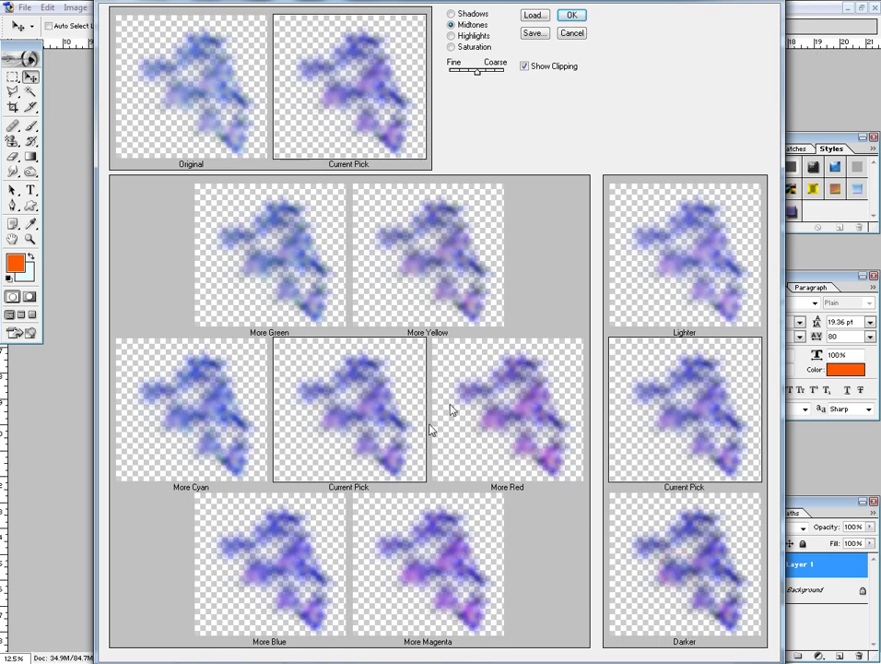
click(410, 556)
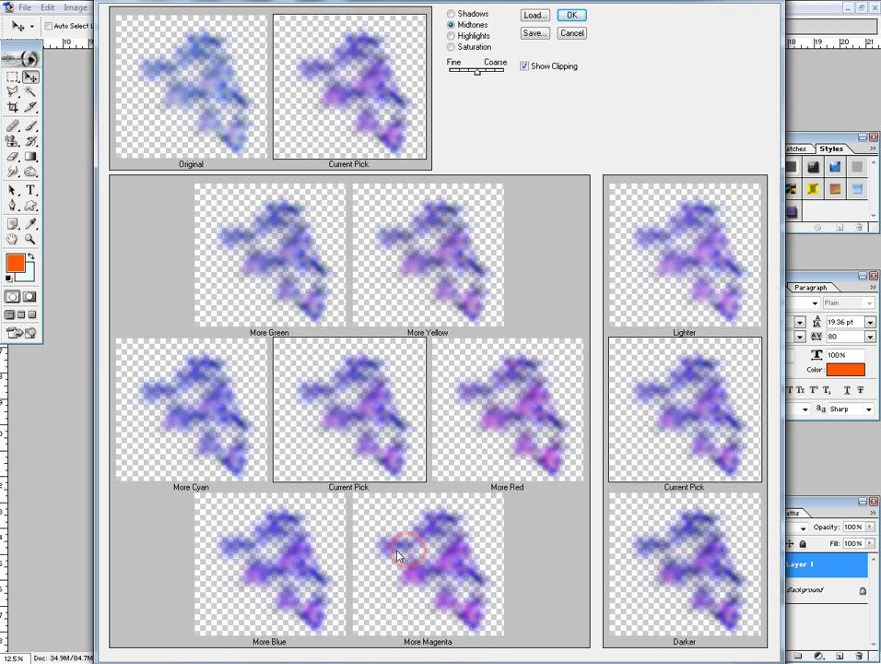
click(571, 17)
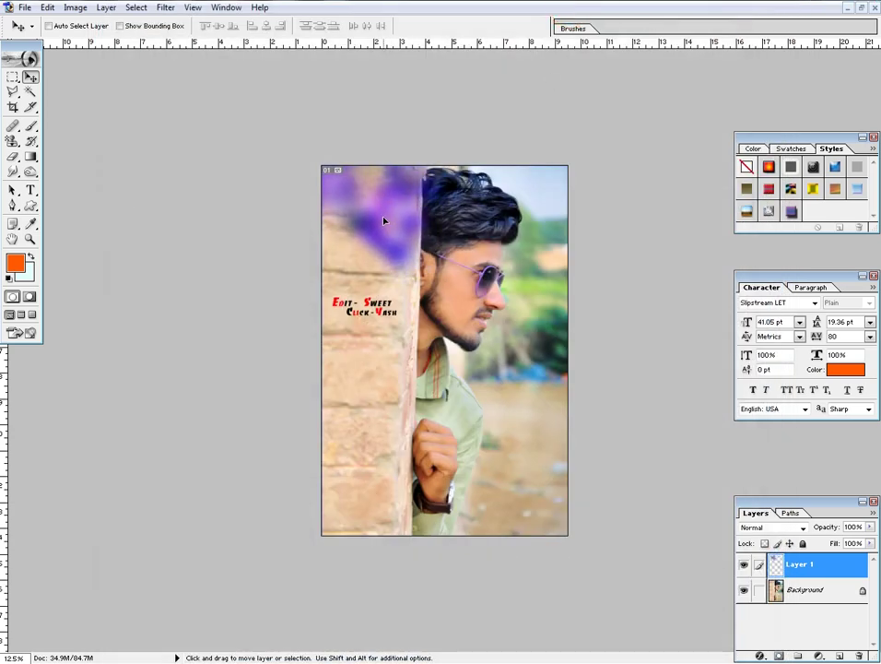
Step: Reposition the purple flowers with Free Transform over the lower background in front of the man
key(ctrl+t)
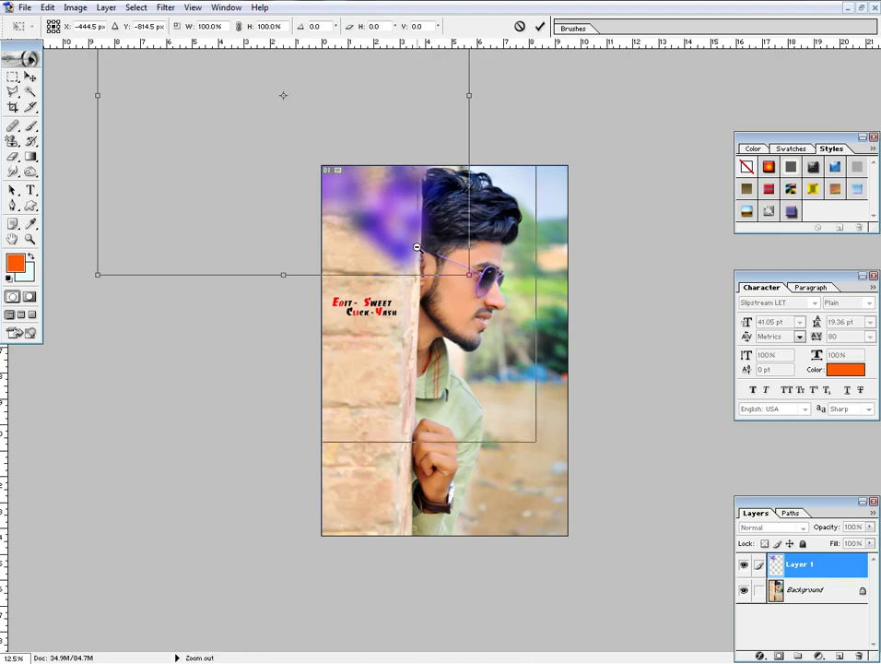
alt+click(416, 247)
drag(322, 169, 530, 449)
key(Return)
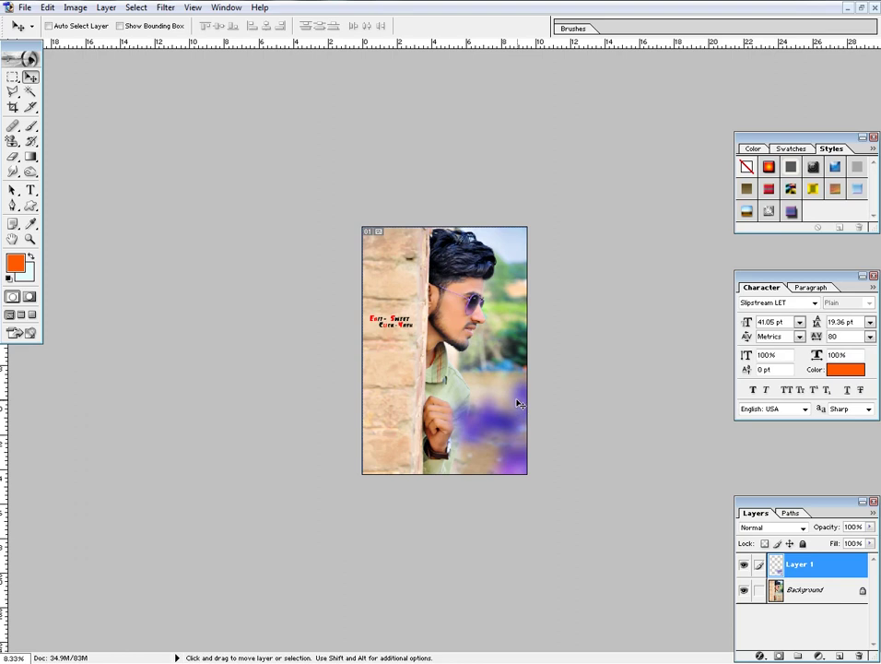
key(ctrl+u)
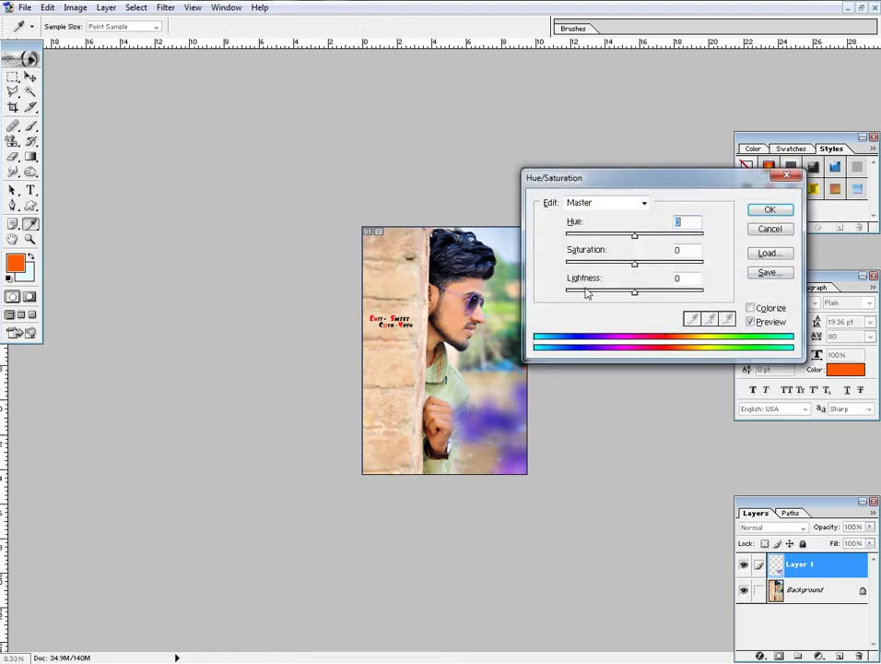
mouse_move(632, 236)
mouse_down()
mouse_move(616, 236)
mouse_move(718, 226)
mouse_move(627, 239)
mouse_up()
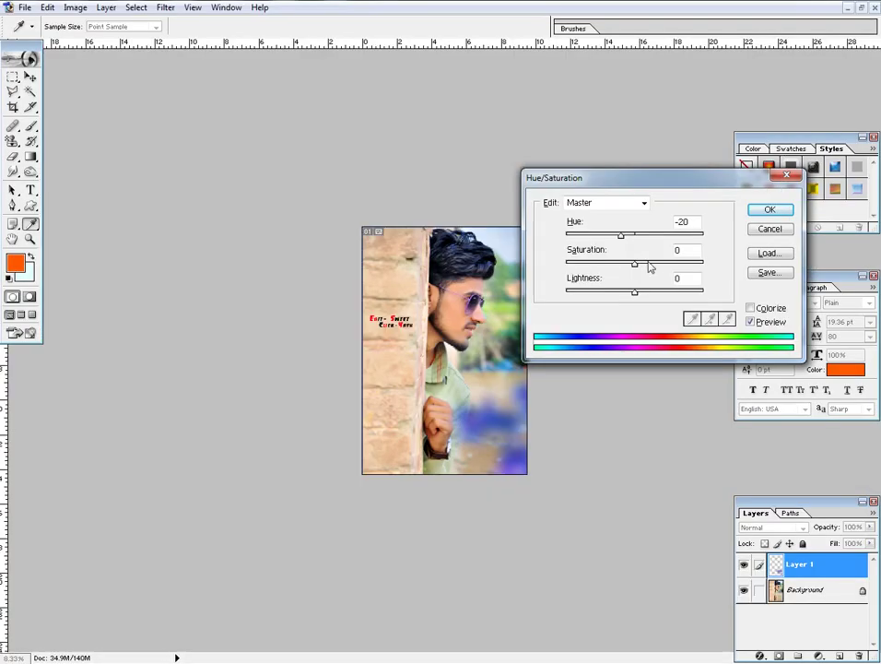
click(770, 229)
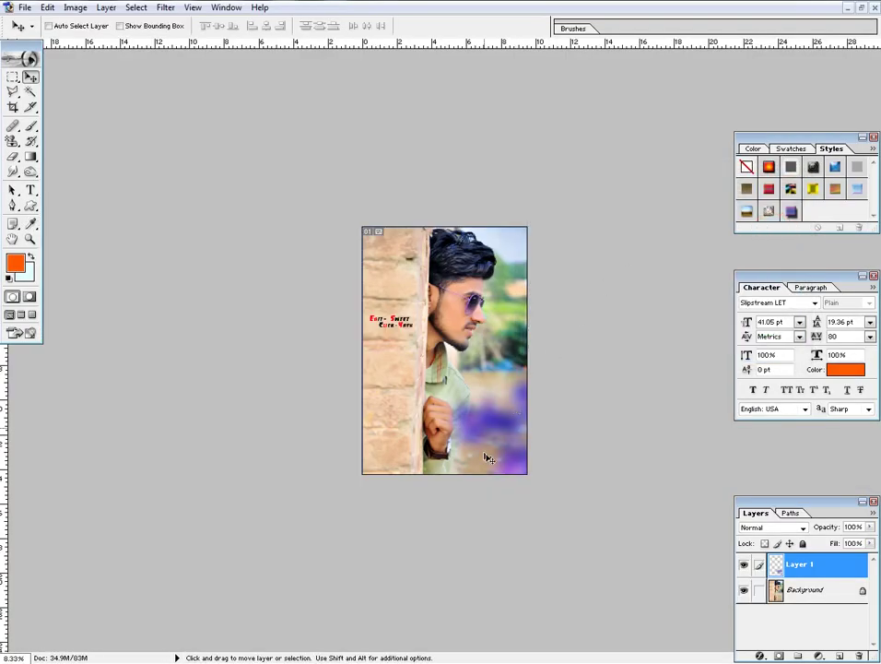
Step: Shift the purple flowers toward the wall, and delete their layer from the portrait
drag(489, 458, 351, 422)
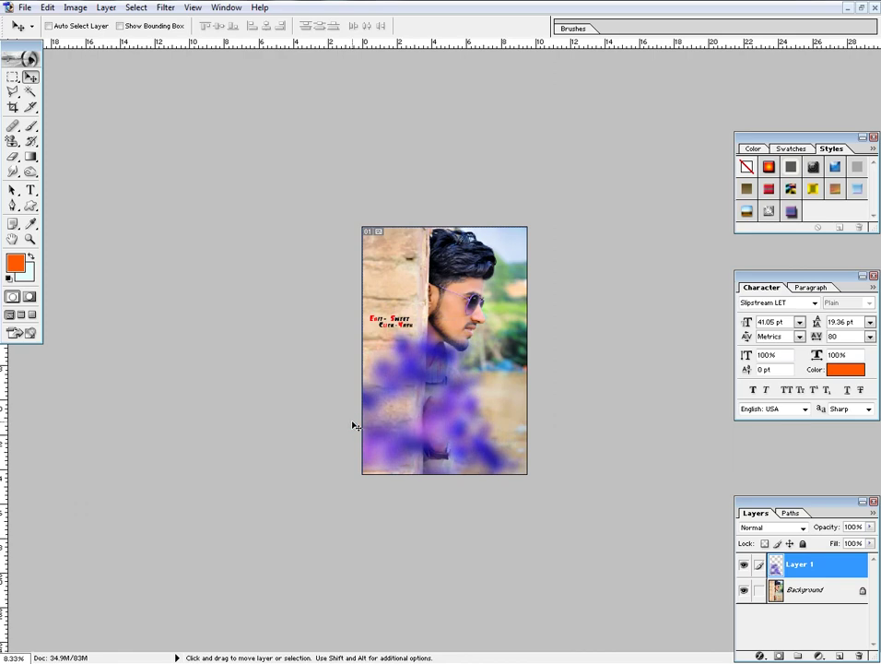
key(alt+l)
key(Return)
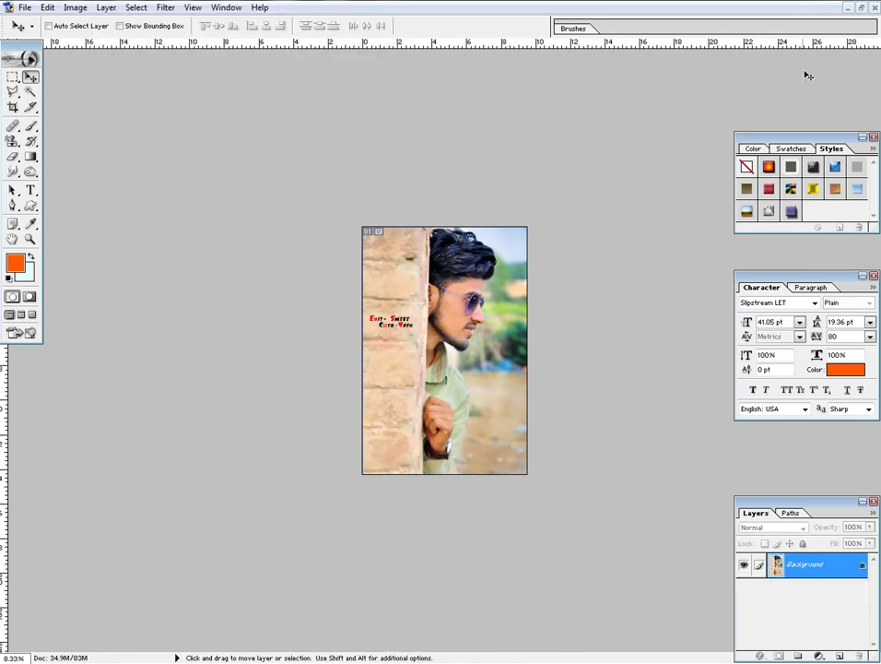
Step: Copy the green leaf branch from A (9).psd into the DSC_1117 copy.jpg portrait
click(863, 7)
click(476, 183)
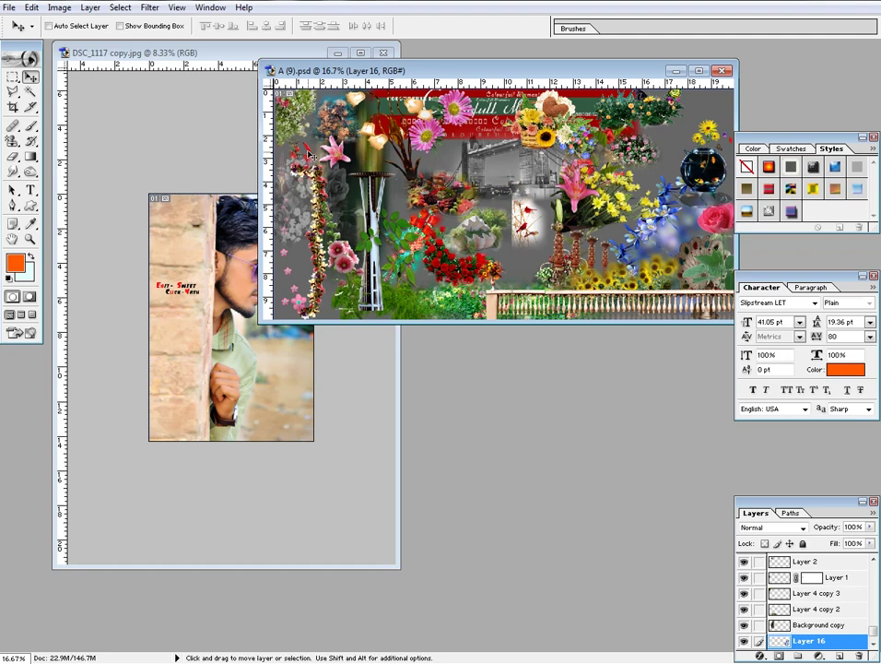
right_click(401, 228)
click(423, 232)
drag(406, 230, 243, 352)
Step: Enlarge the leaf branch with Free Transform and place it over the lower brick wall and the man's hand
key(ctrl+t)
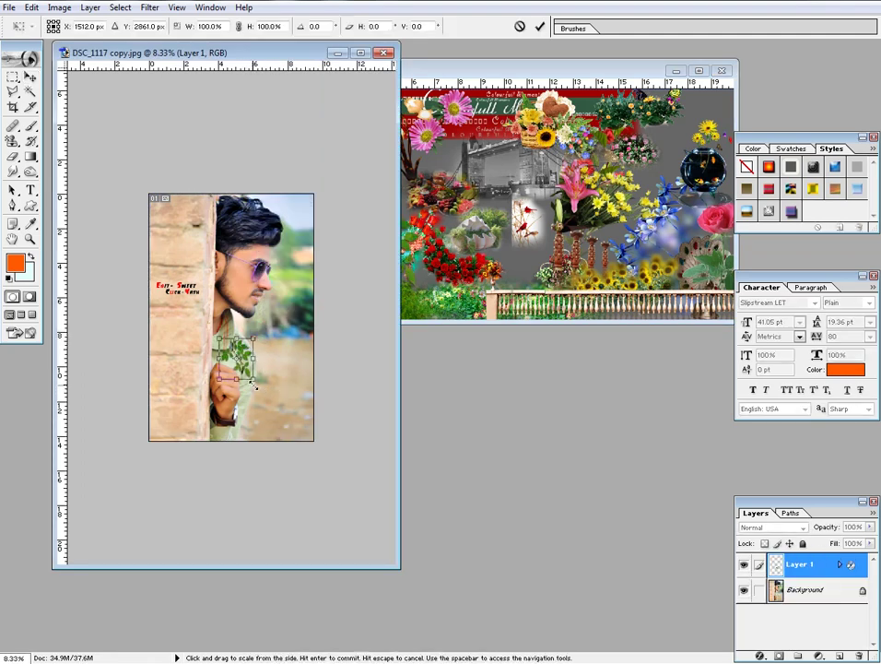
drag(261, 390, 211, 186)
drag(244, 345, 209, 358)
key(Return)
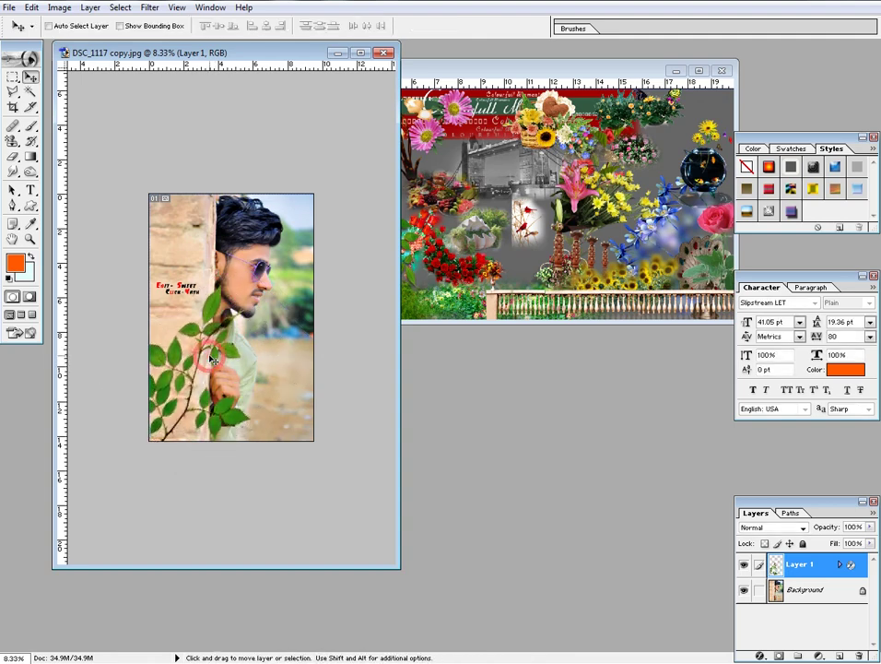
Step: Apply a strong Gaussian Blur to the leaf branch layer
click(146, 8)
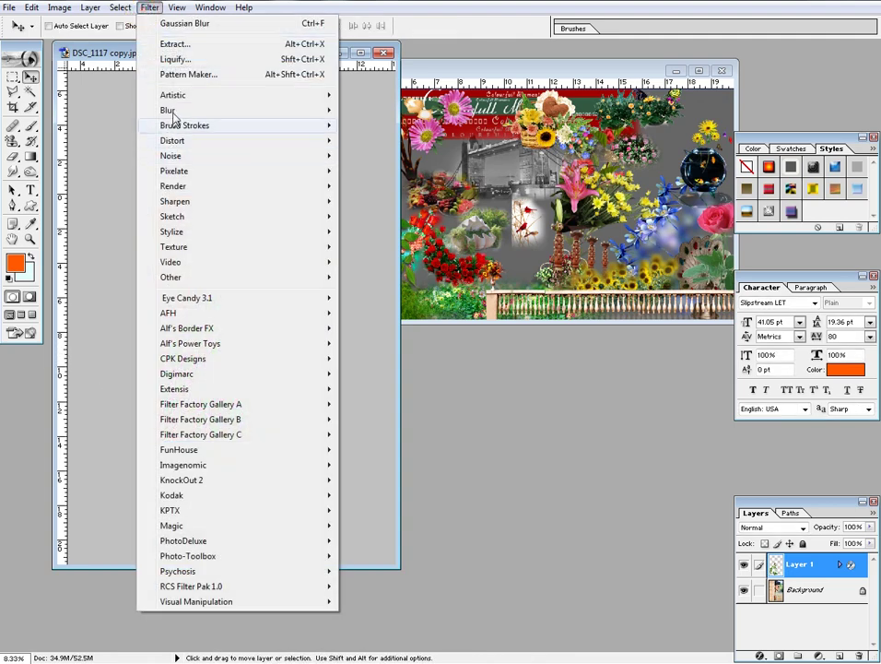
mouse_move(171, 110)
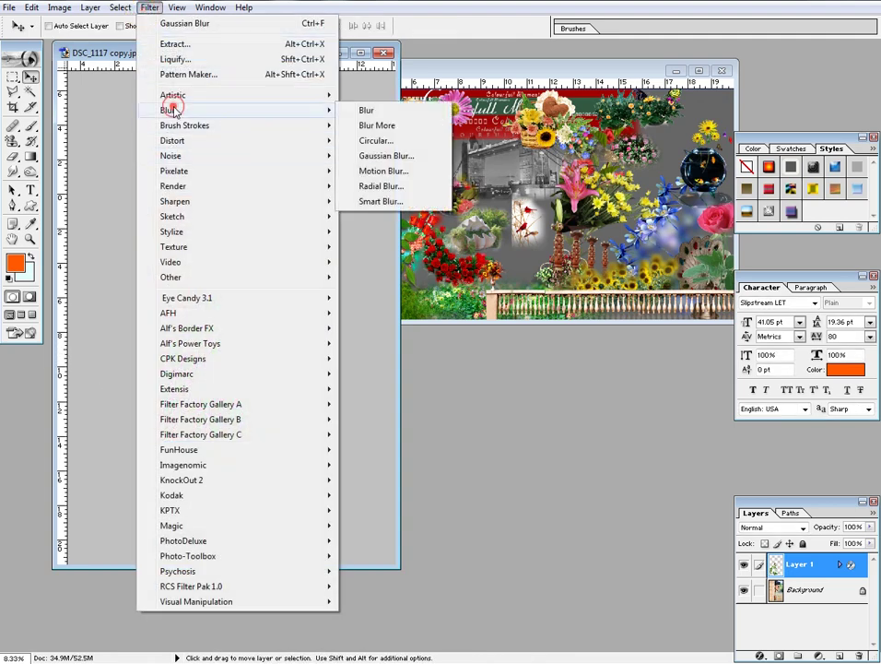
click(381, 159)
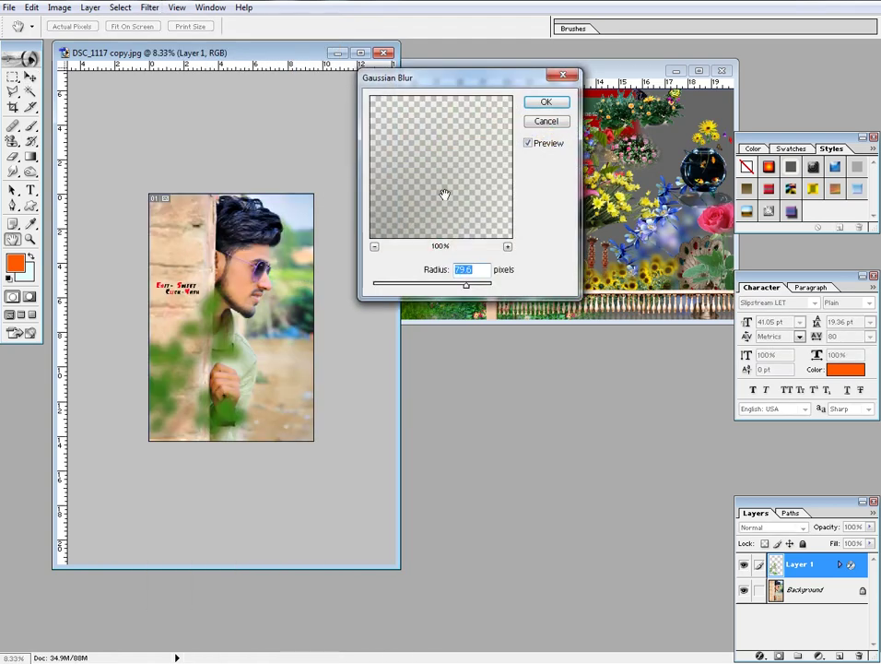
drag(472, 289, 475, 289)
key(Return)
Step: Enlarge the blurred leaf layer to about 219%, rotate it about -30 degrees, and place it over the wall and the background beside the man
key(ctrl+t)
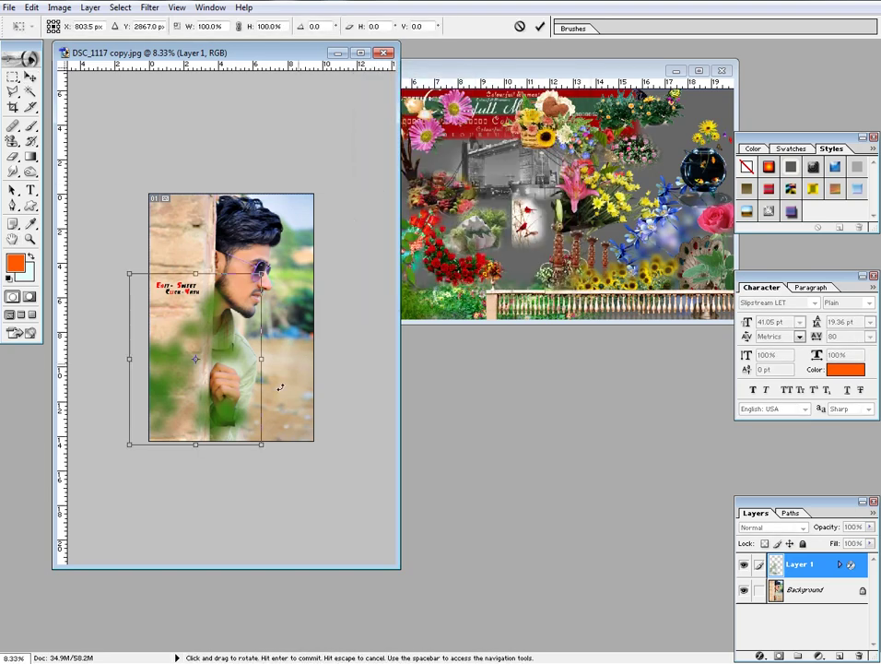
drag(262, 446, 310, 503)
drag(249, 407, 209, 352)
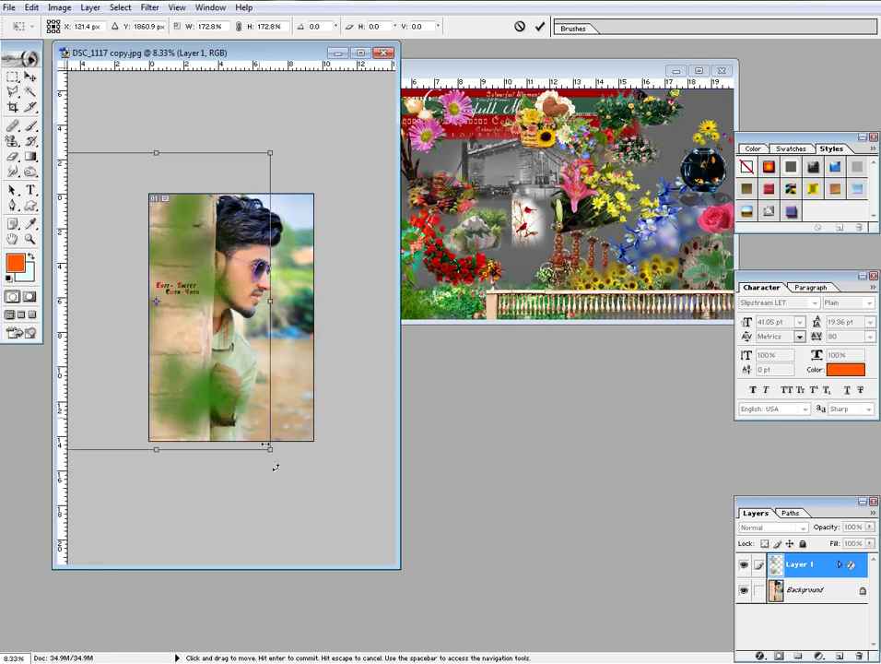
drag(276, 462, 301, 487)
drag(359, 466, 392, 339)
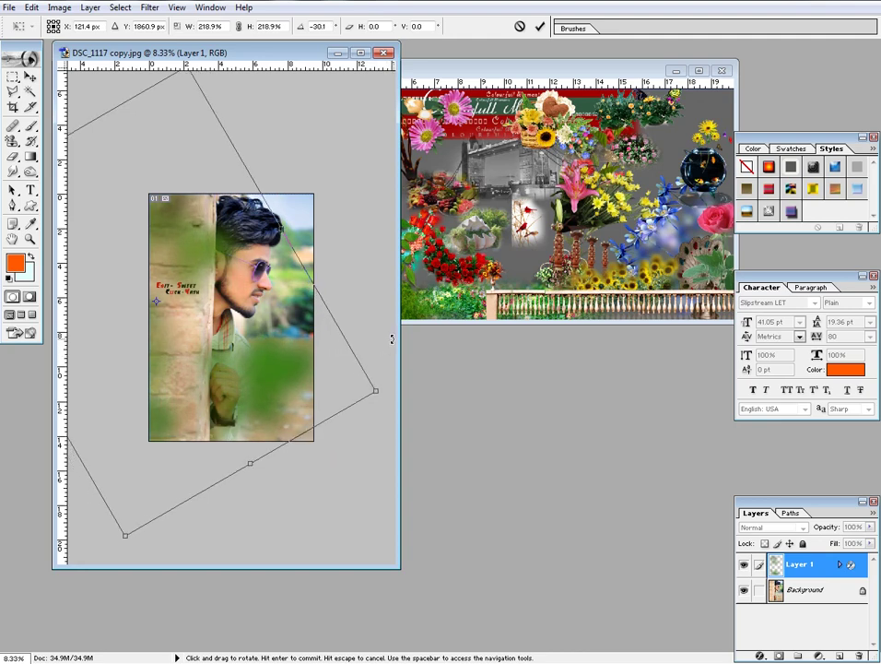
drag(287, 356, 284, 338)
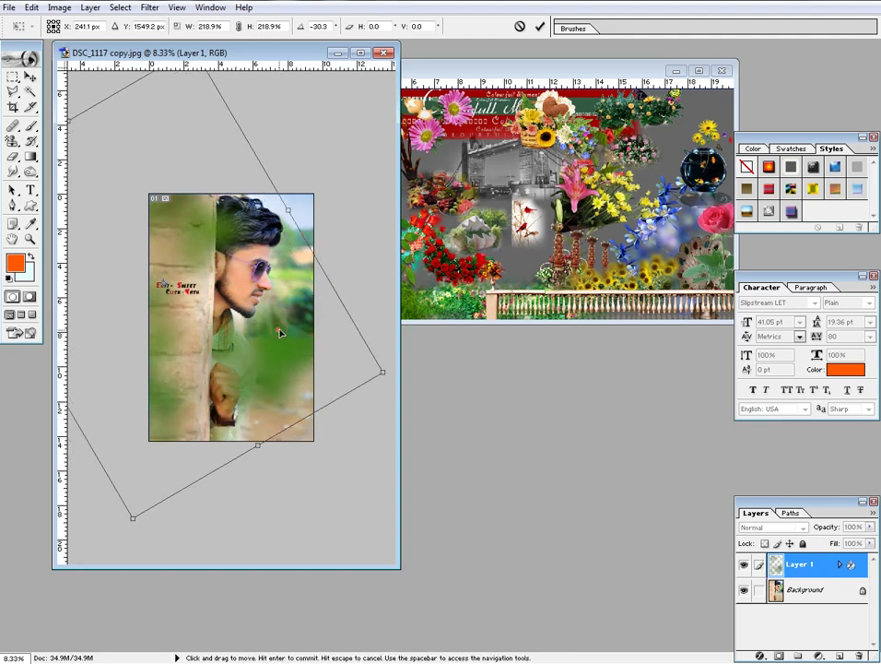
key(Return)
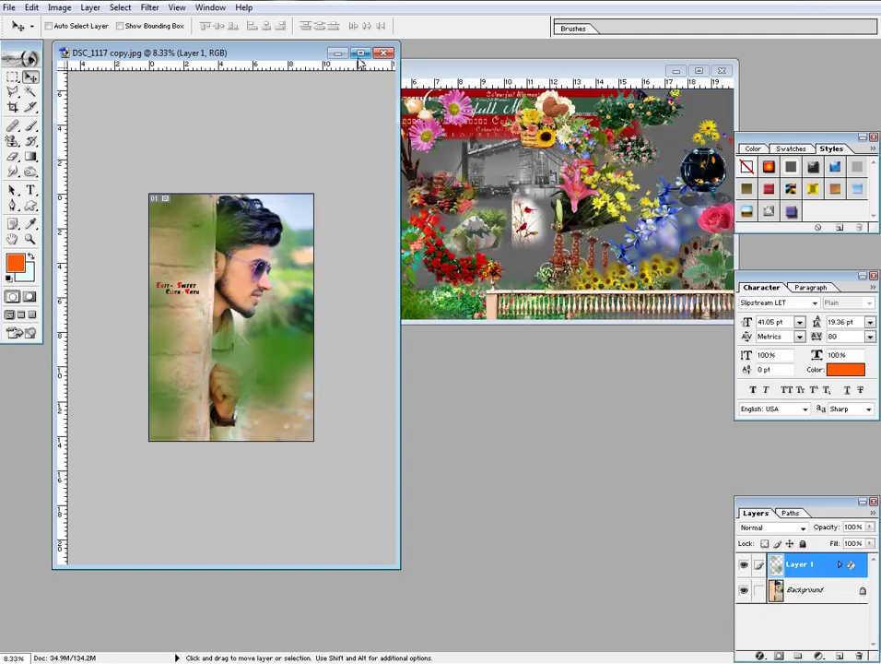
Step: Start a Variations adjustment on the blurred leaf layer and pick the Darker variant for its midtones
click(360, 53)
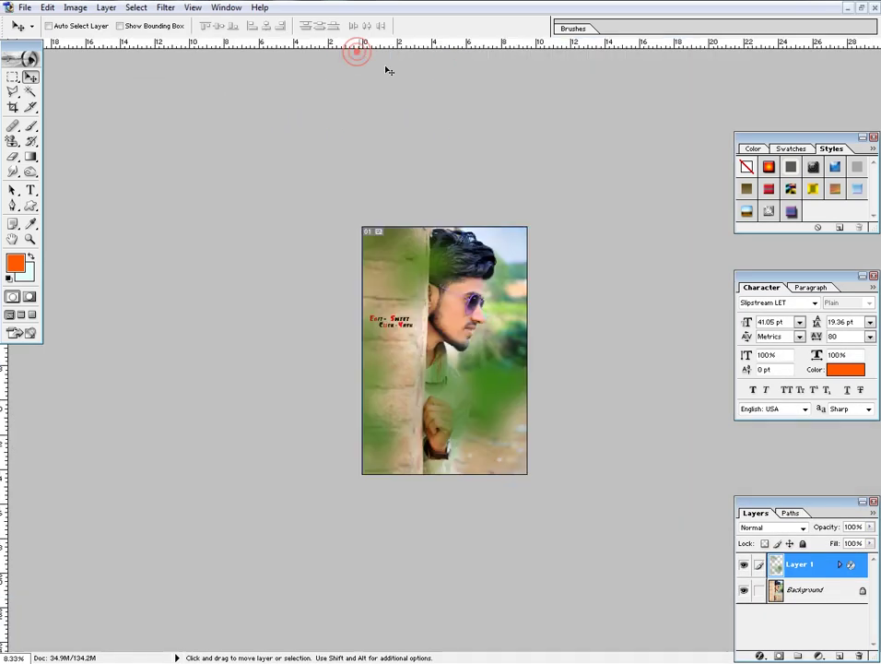
ctrl+click(478, 345)
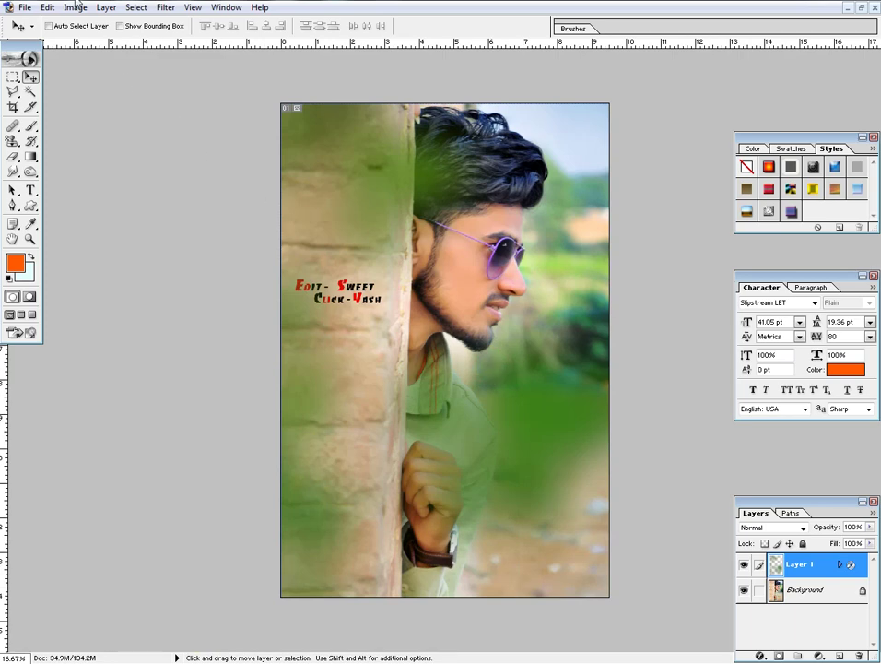
click(73, 7)
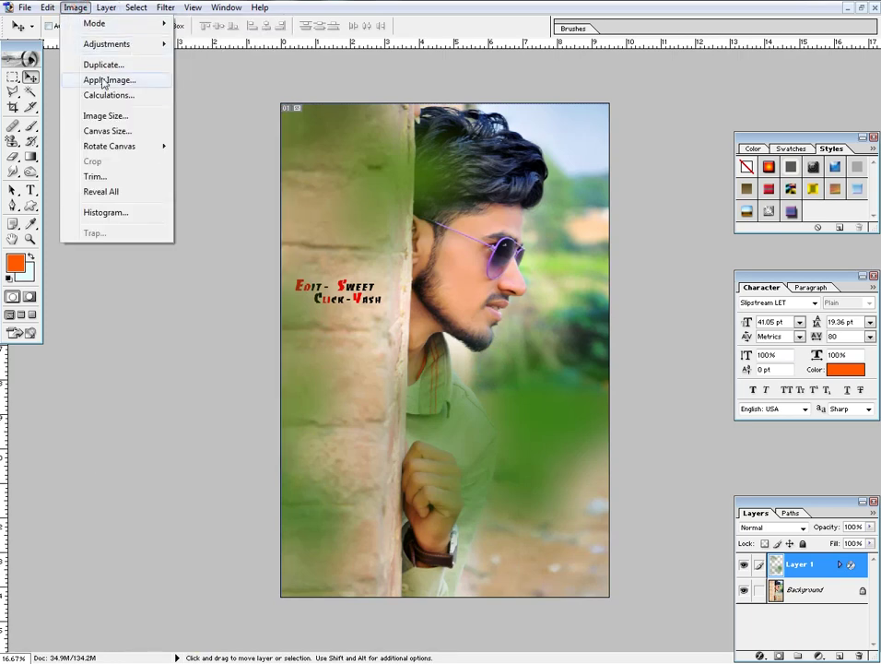
mouse_move(106, 43)
click(212, 318)
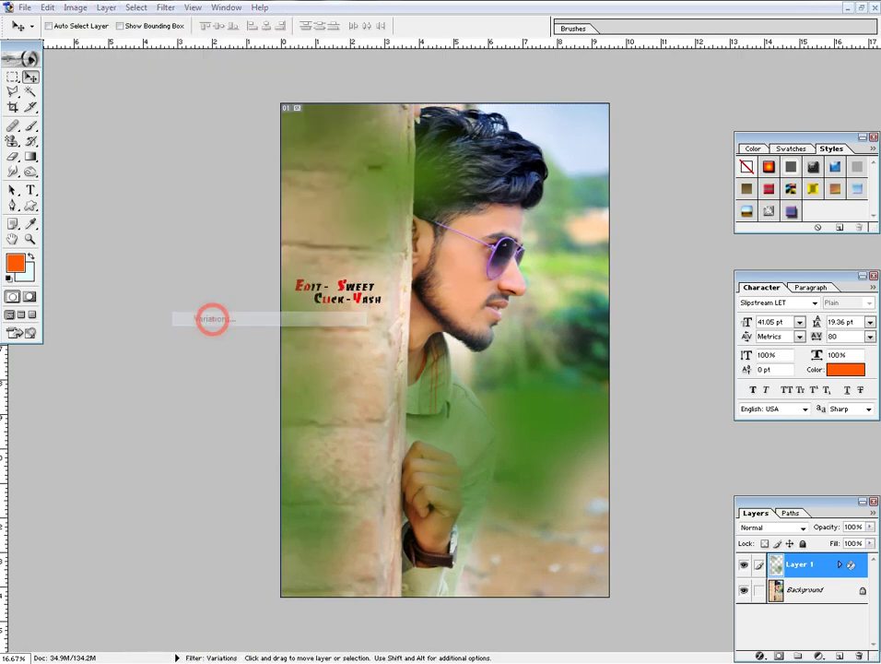
click(238, 98)
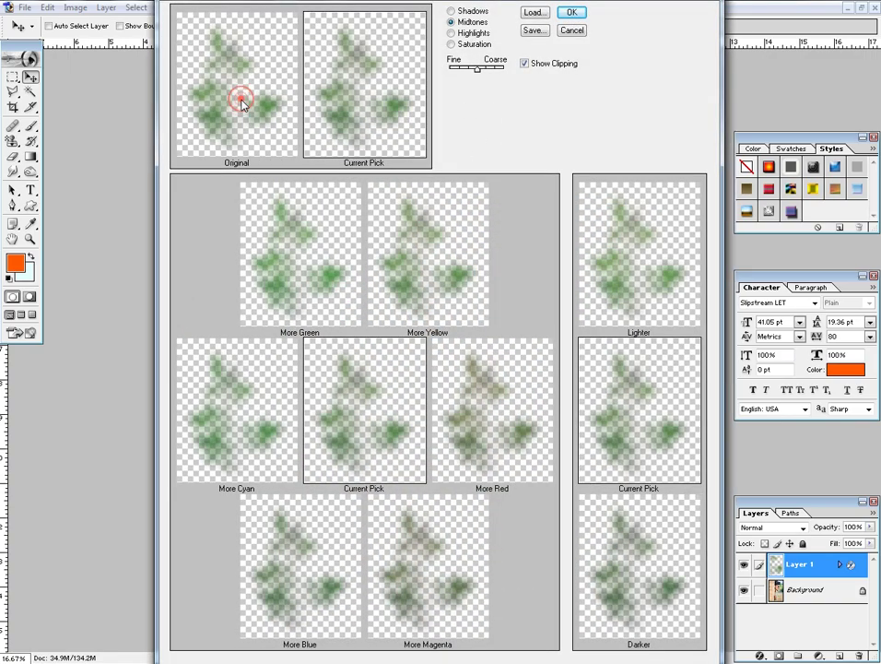
click(354, 88)
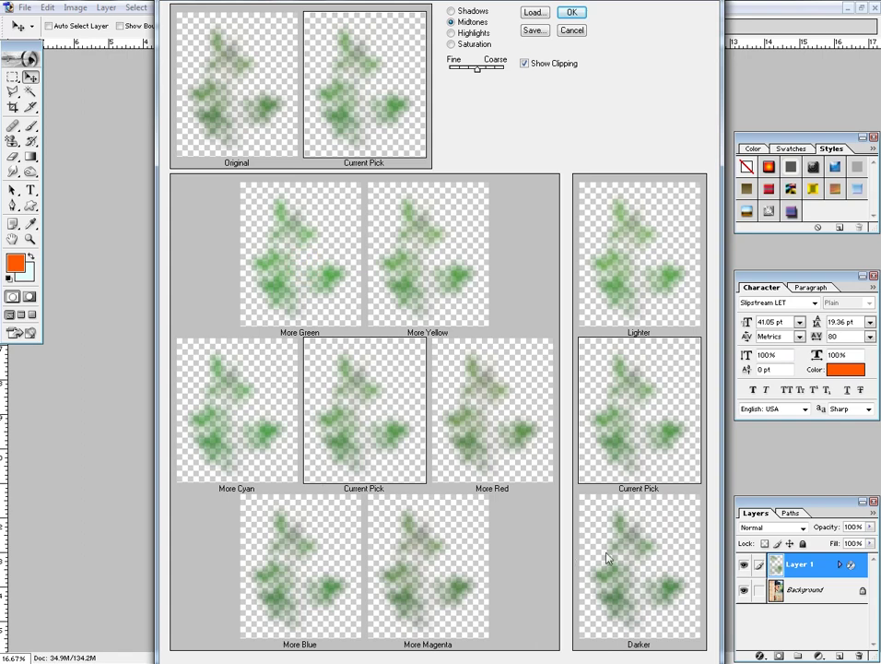
click(640, 548)
Step: Try more and less saturation on the leaf layer, finish with a More Saturation pick, and apply the Variations adjustment
click(465, 43)
click(476, 425)
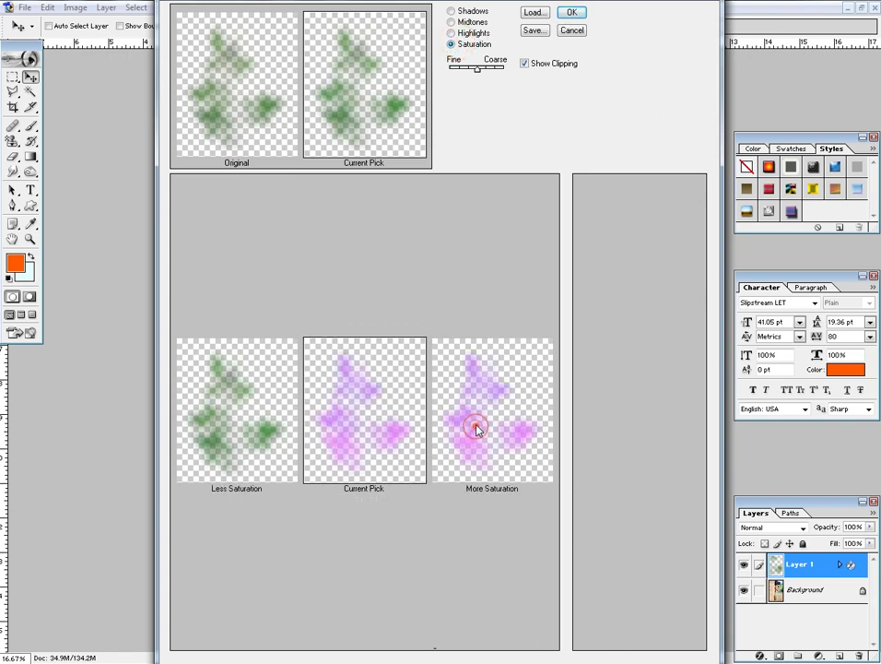
click(255, 422)
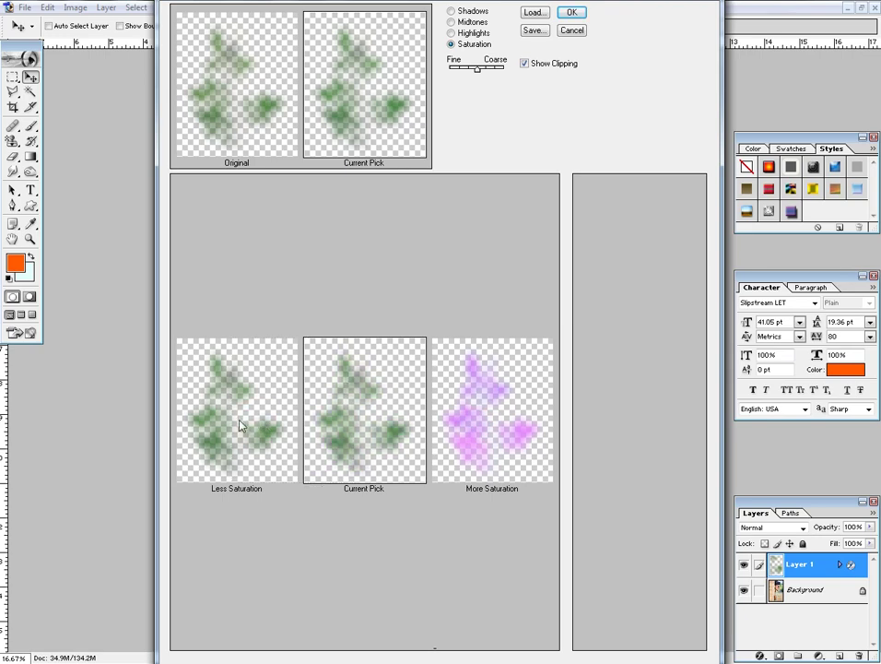
click(236, 419)
click(452, 421)
click(568, 12)
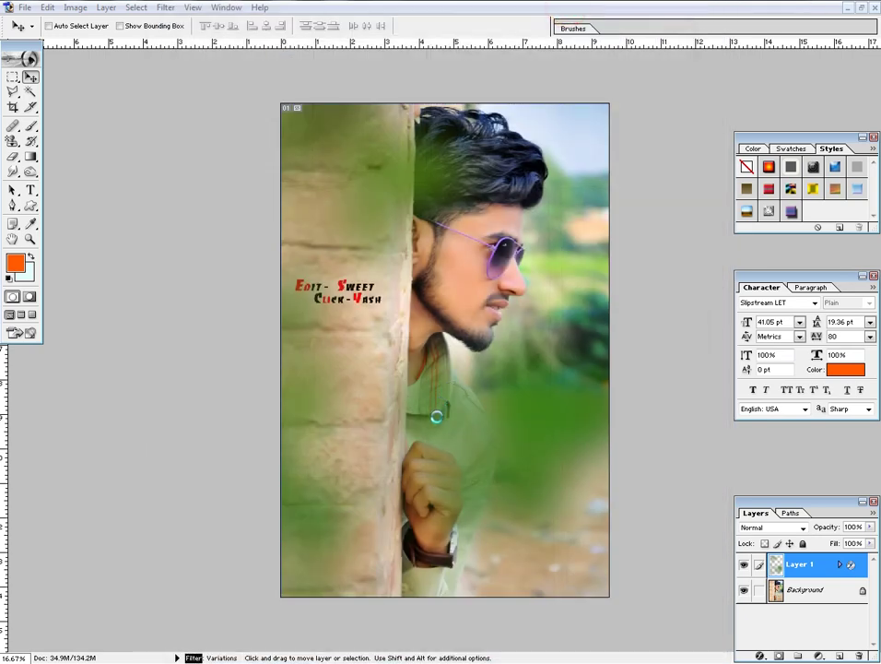
Step: Distort the leaf layer by pulling its upper-right corner far outward with Free Transform, and shift the layer slightly across the portrait
key(z)
alt+click(487, 391)
alt+click(487, 391)
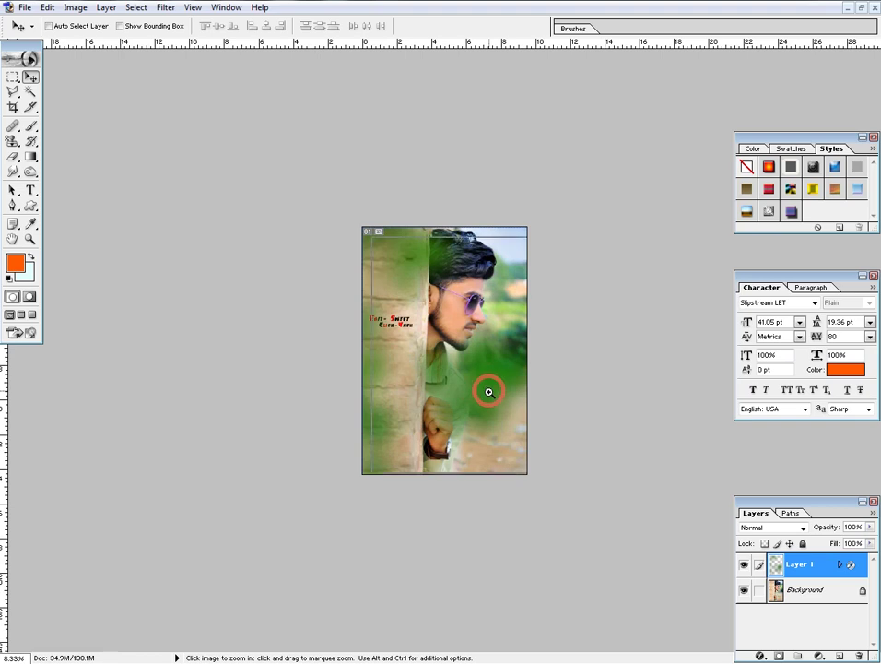
key(ctrl+plus)
key(ctrl+t)
key(ctrl+minus)
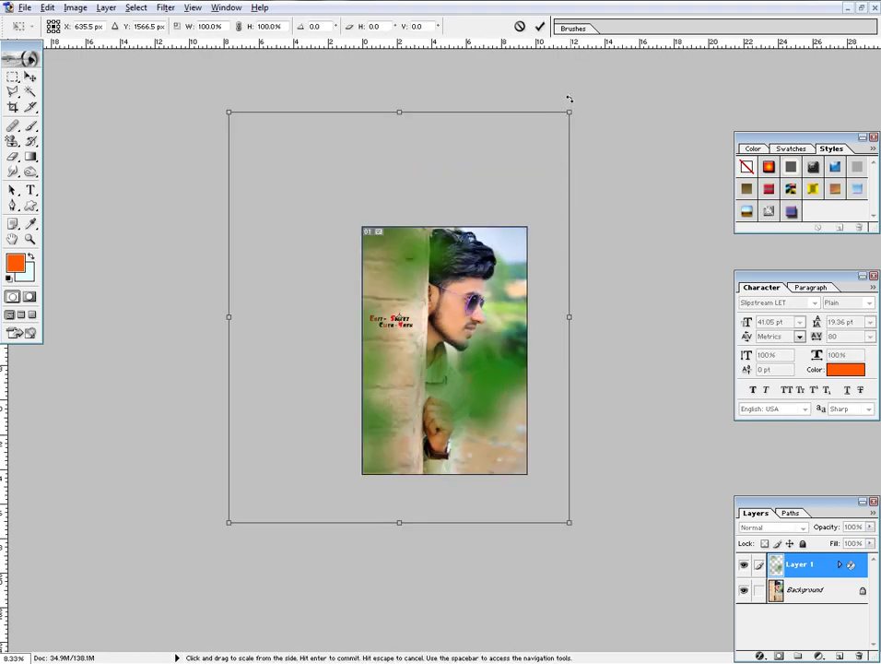
drag(570, 115, 720, 7)
drag(537, 425, 518, 420)
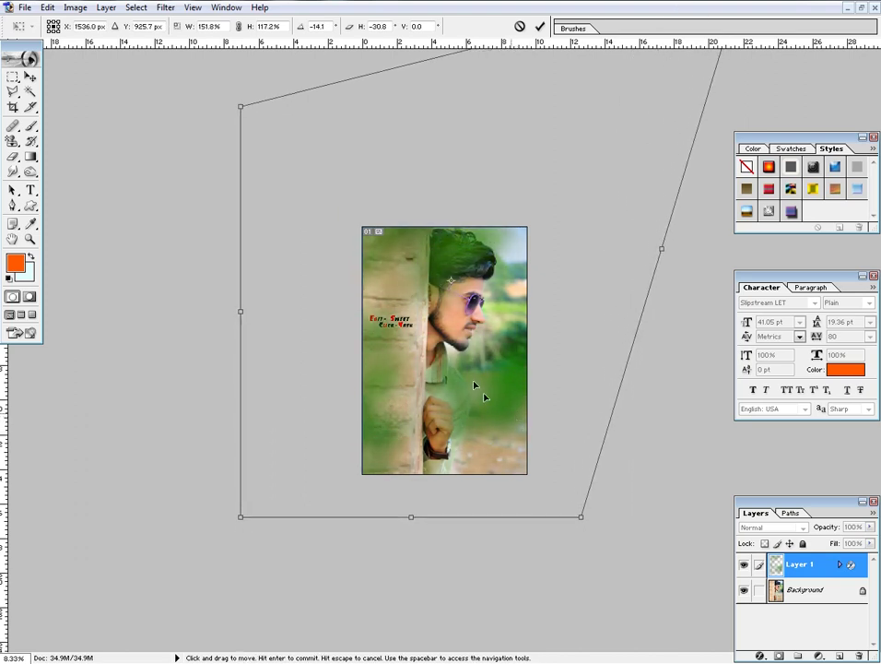
key(Return)
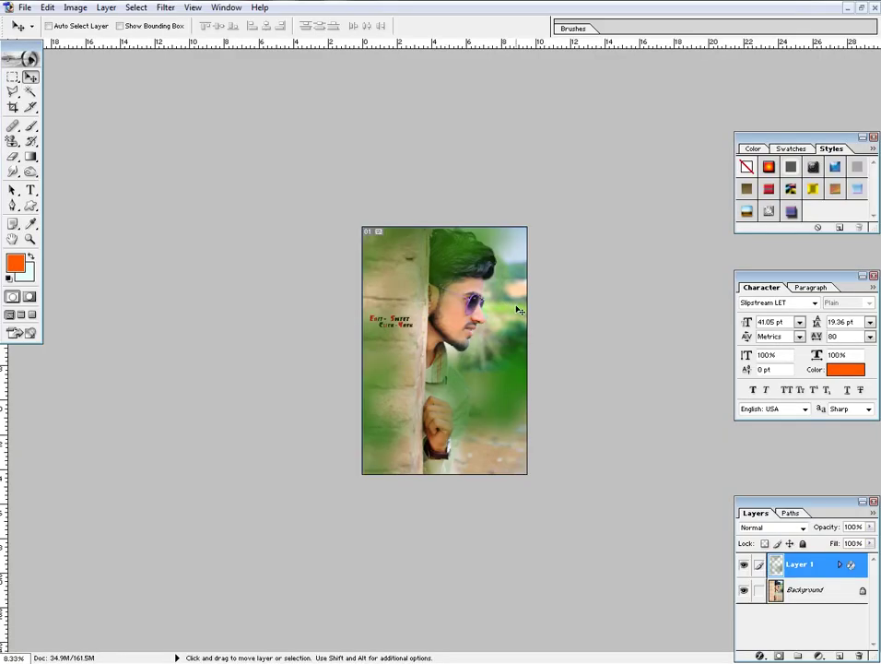
Step: Adjust the leaf layer's Hue/Saturation to hue +7, saturation +43 and lightness -2
click(476, 357)
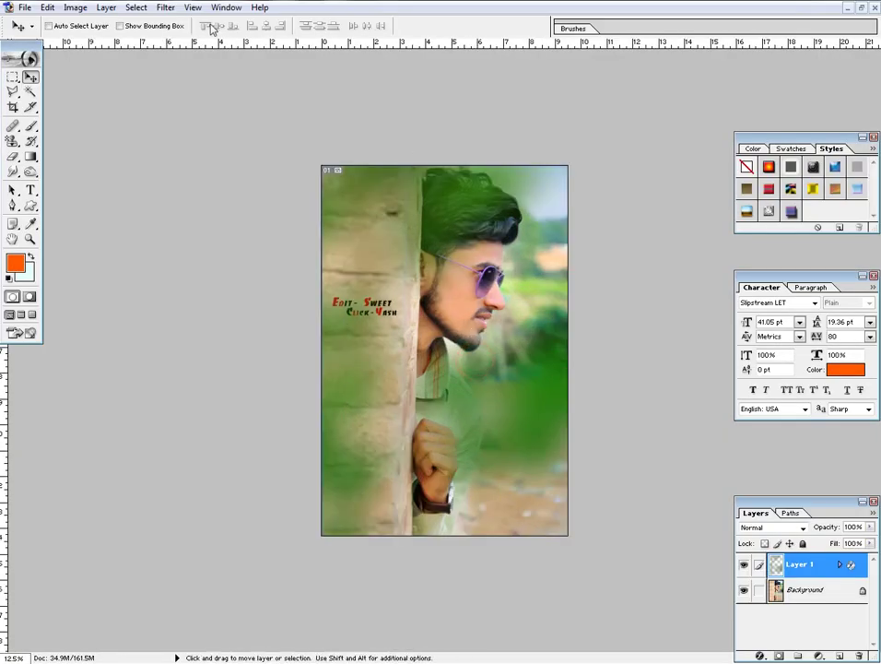
click(74, 8)
mouse_move(99, 44)
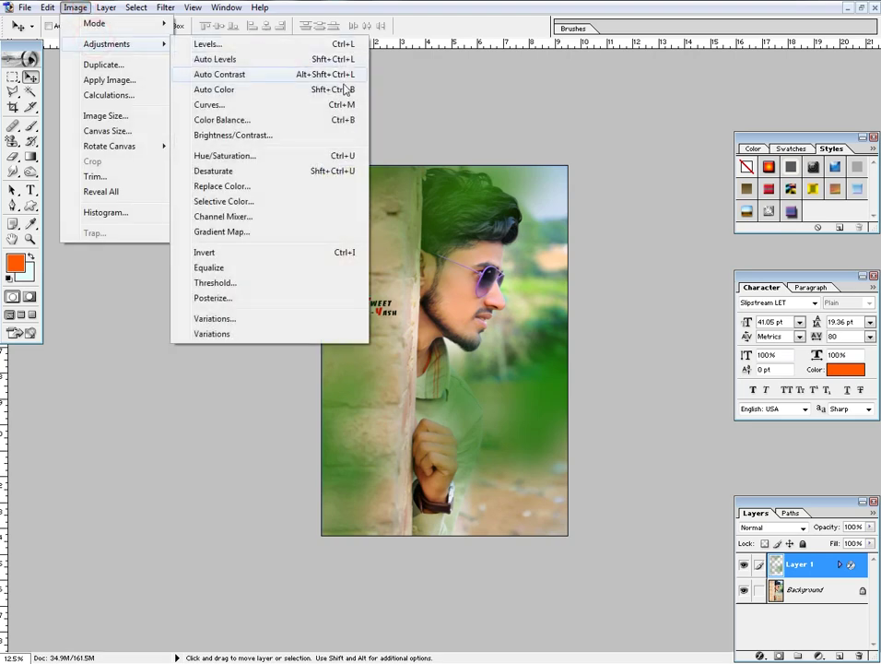
click(344, 154)
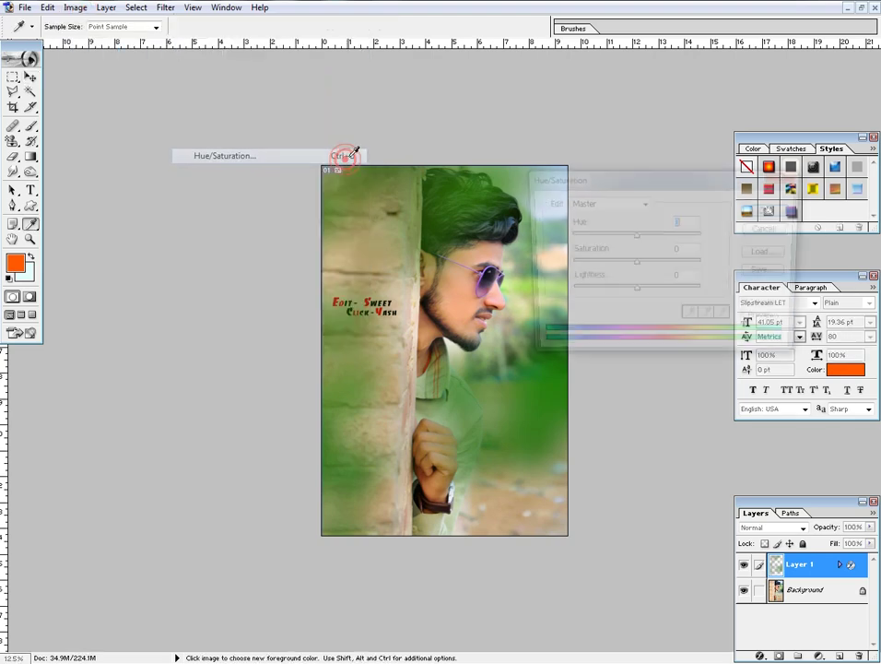
click(653, 264)
drag(654, 267, 640, 236)
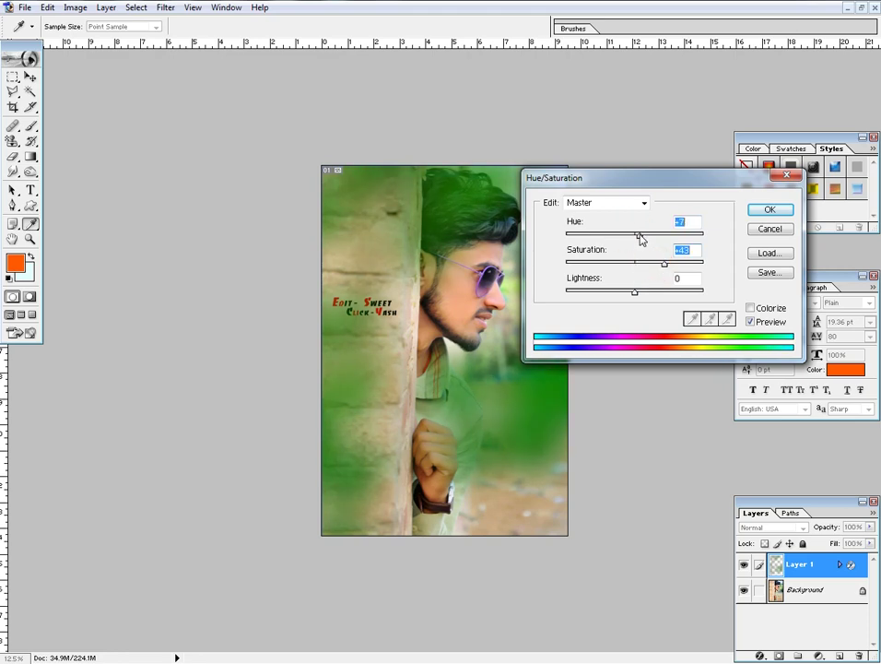
click(635, 293)
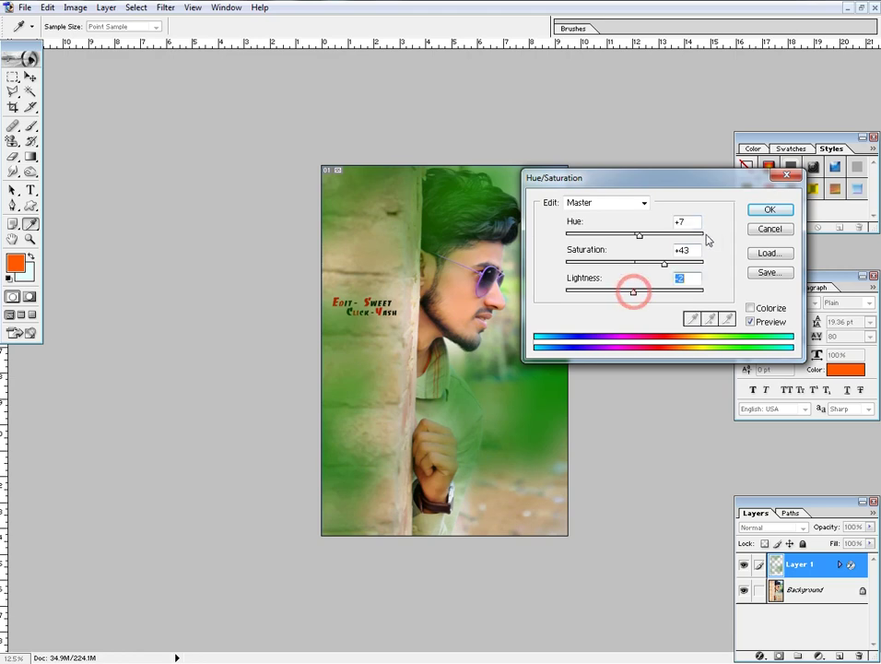
click(770, 210)
key(v)
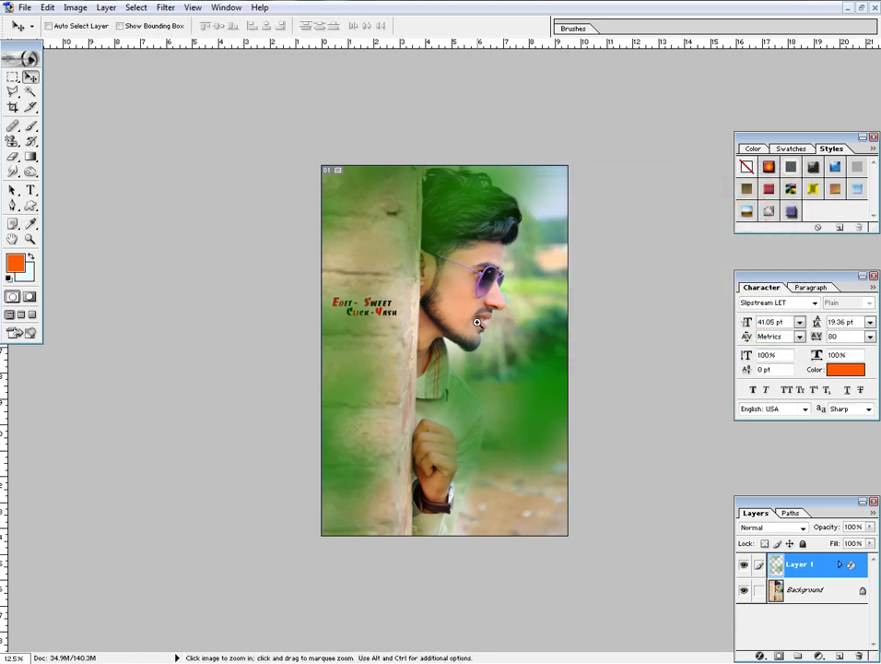
Step: Examine the blurred green foliage around the man's face and shirt, both close up and across the whole portrait
ctrl+click(514, 320)
ctrl+click(520, 321)
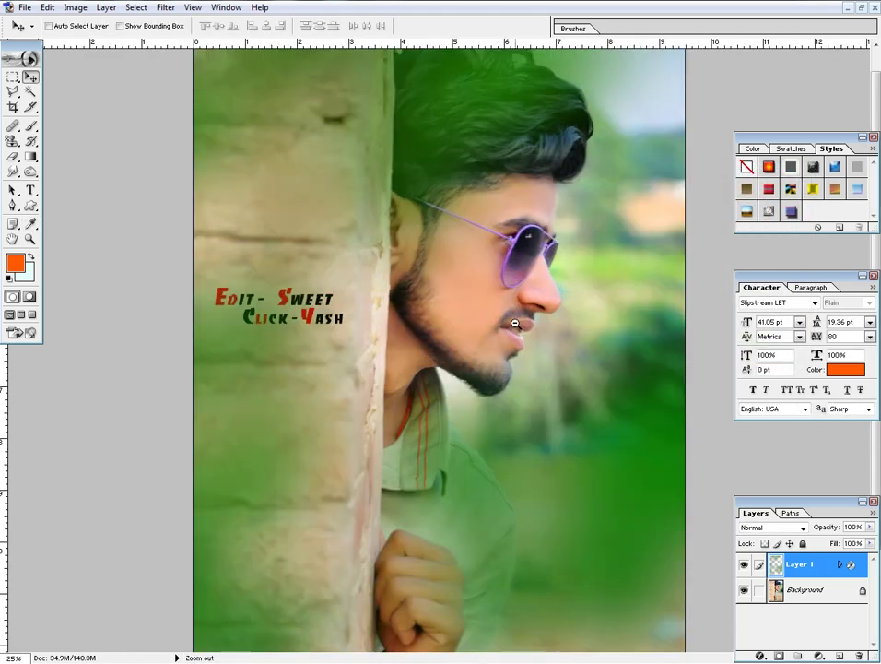
alt+click(513, 322)
alt+click(538, 347)
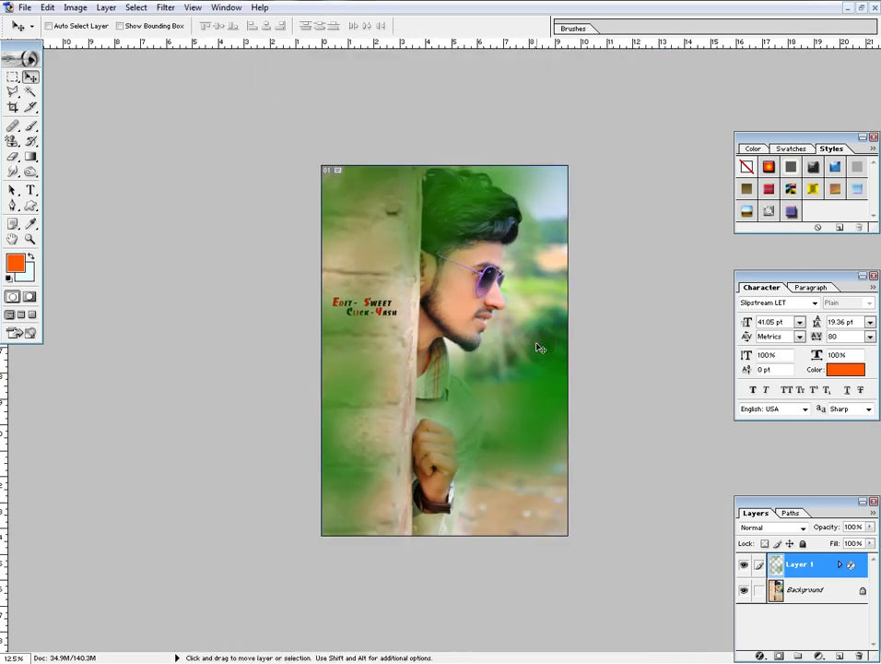
alt+click(526, 347)
ctrl+click(517, 346)
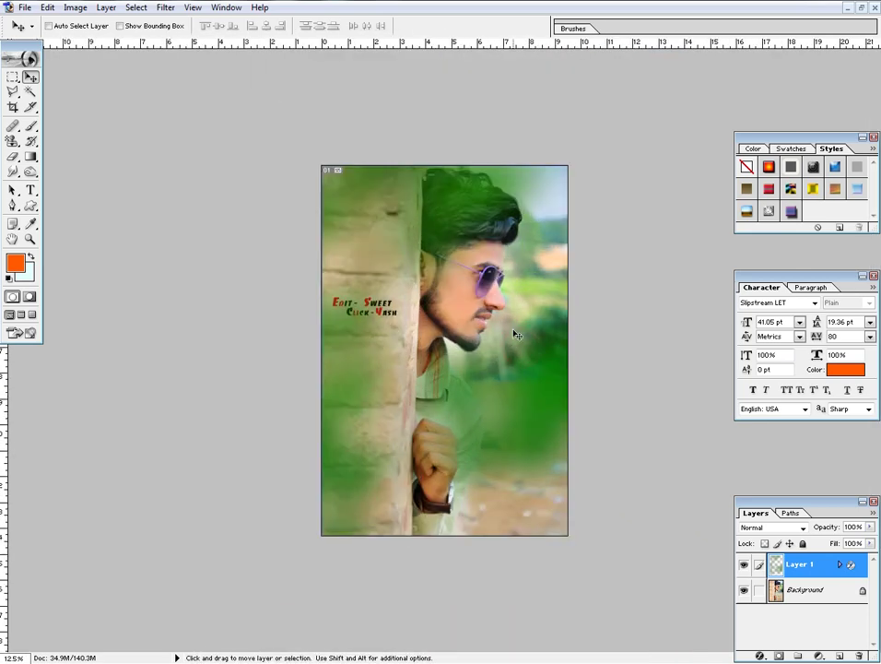